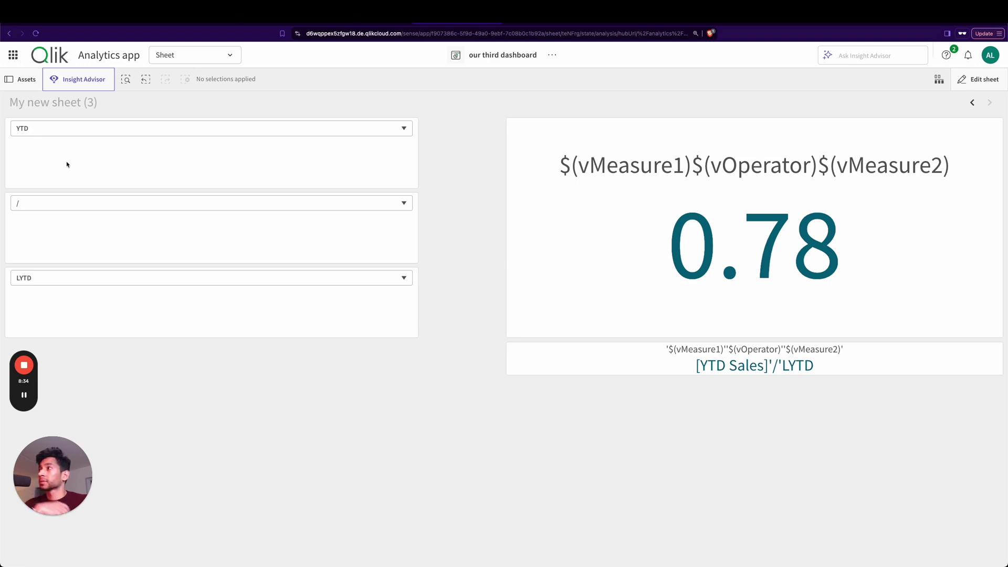
Set the dropdowns to LYTD, then YTD, with the operator ending on subtraction
left_click(82, 140)
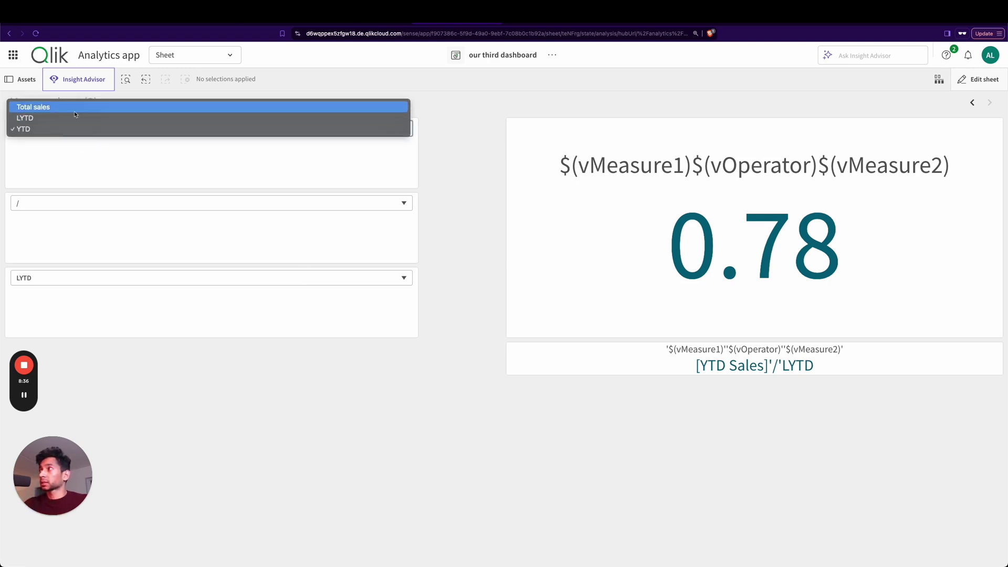
left_click(72, 117)
left_click(98, 211)
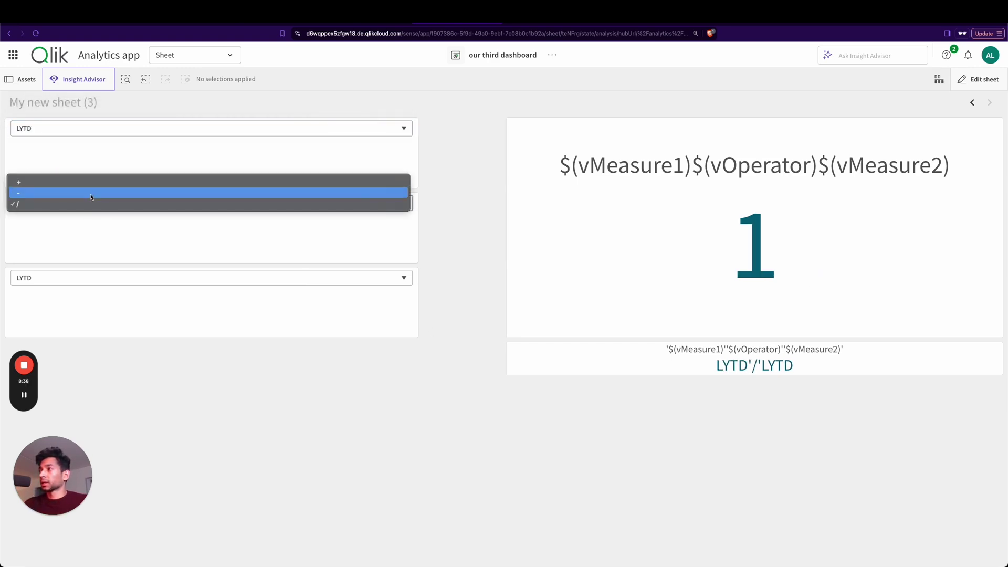
left_click(90, 193)
left_click(95, 210)
left_click(93, 188)
left_click(83, 278)
left_click(80, 289)
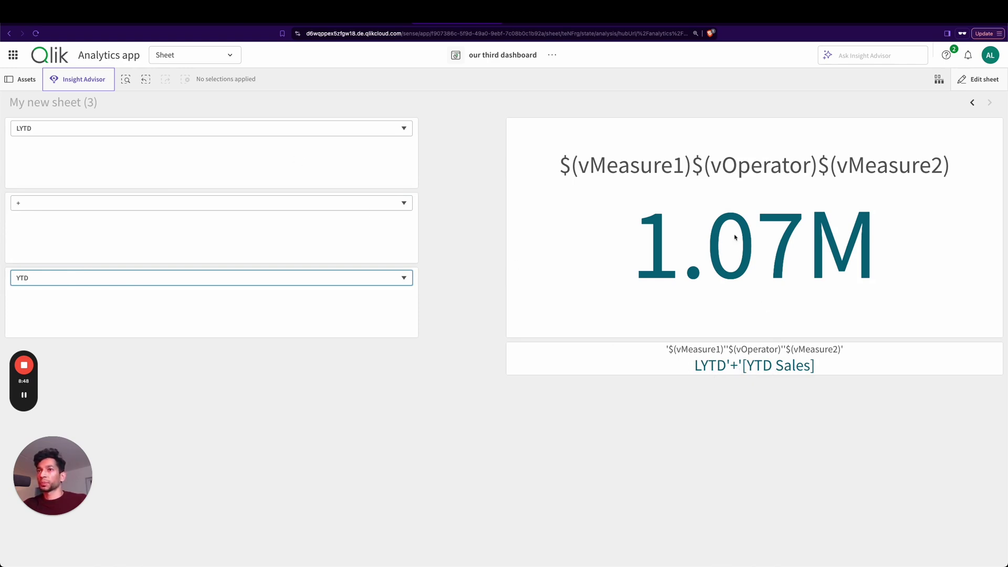
left_click(110, 198)
left_click(112, 211)
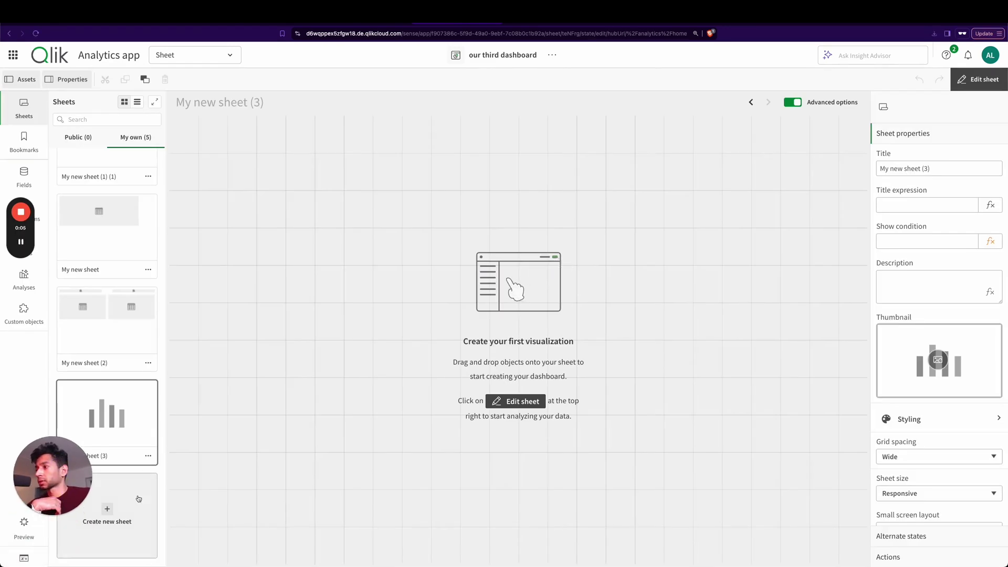
In the app's Variables list, create a variable named vMeasure1
left_click(24, 557)
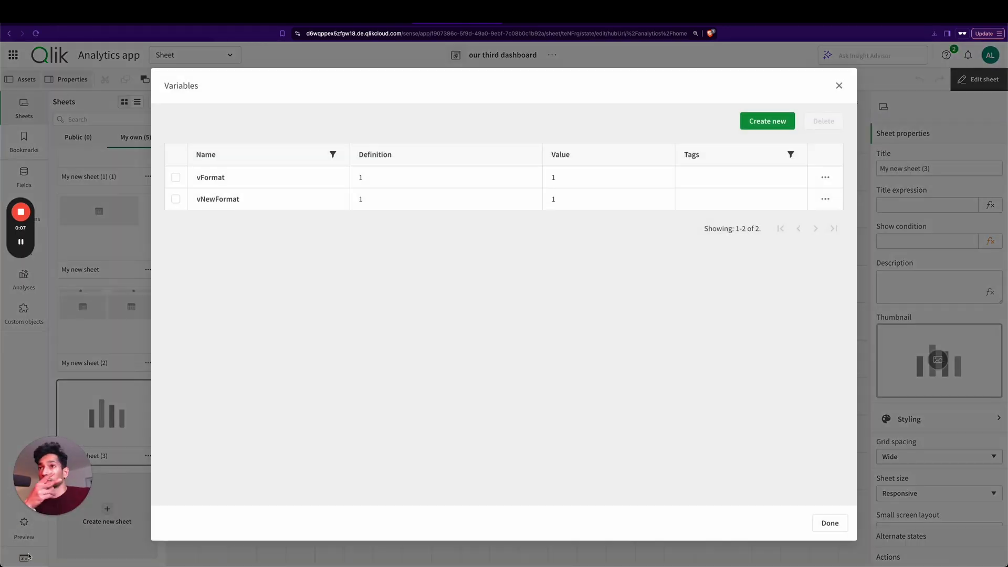
left_click(766, 121)
left_click(360, 251)
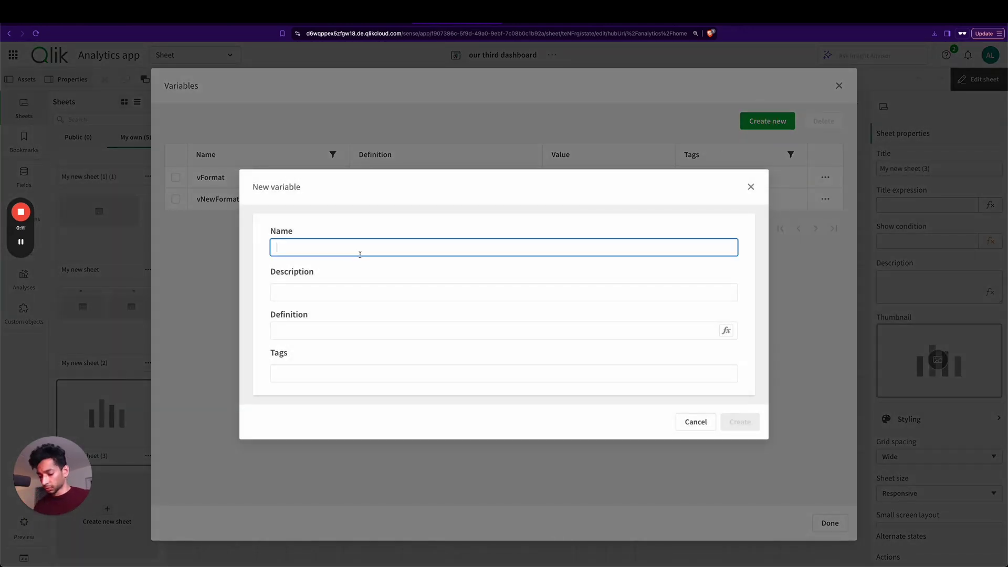
type("vMeasure1")
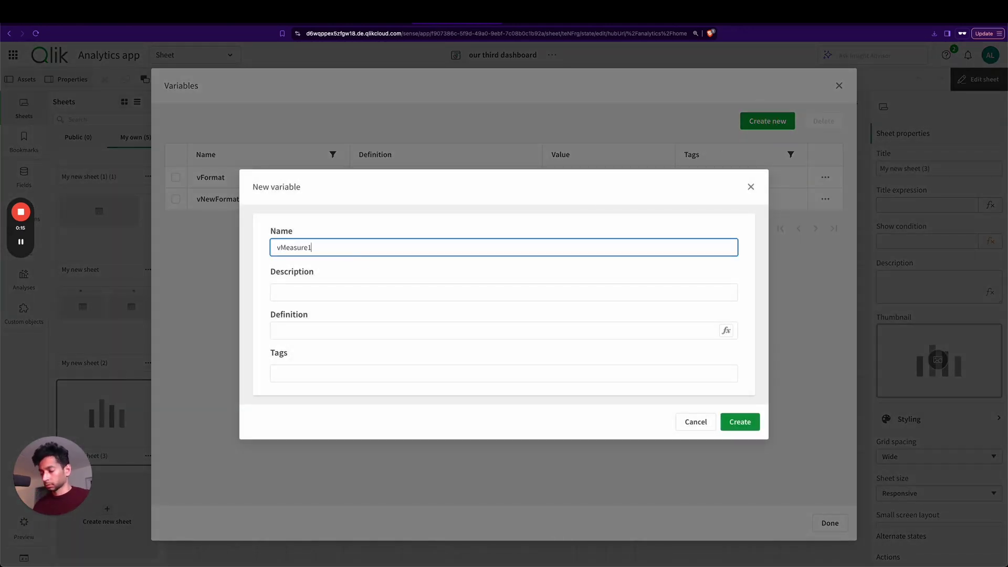
left_click(356, 334)
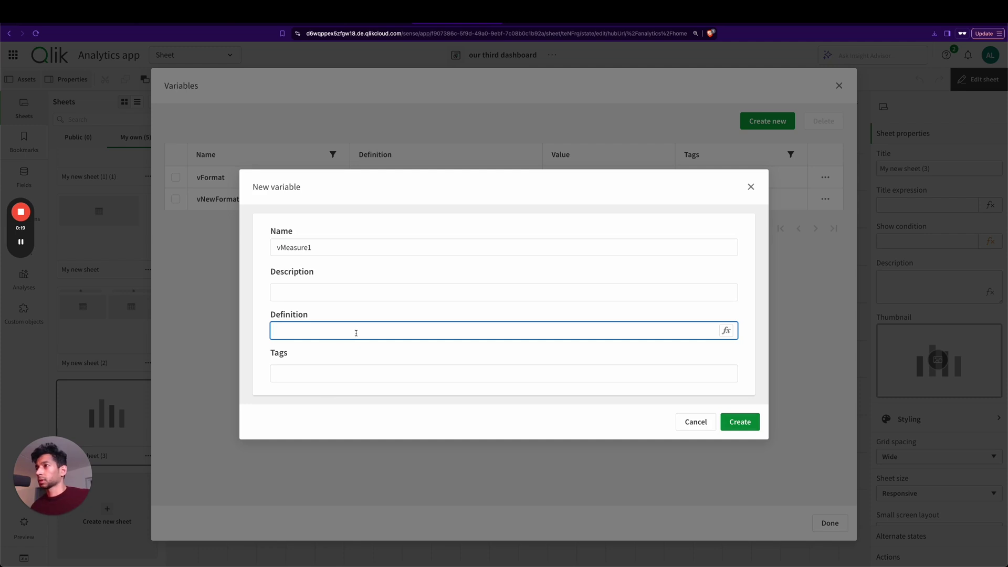
left_click(750, 428)
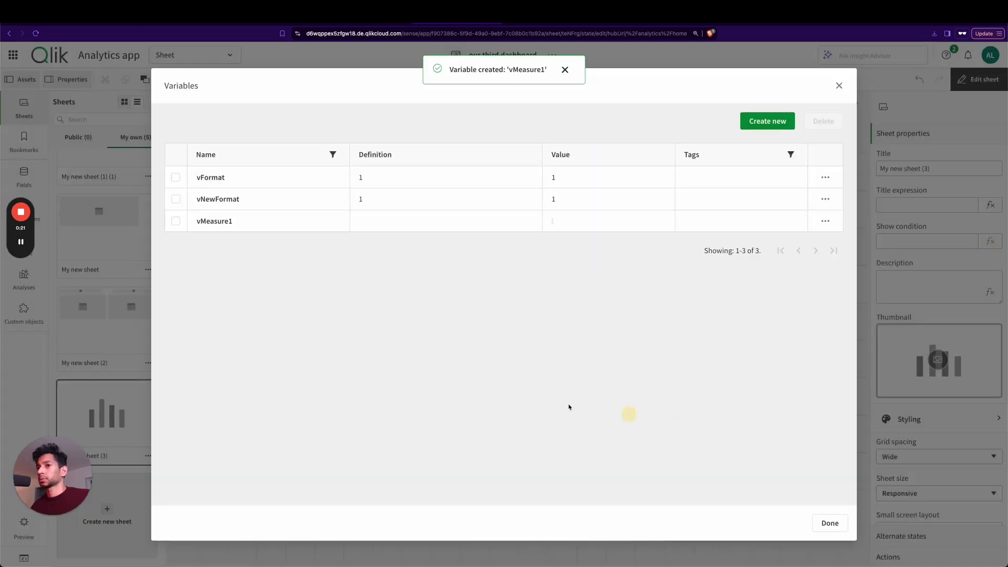
Create a second variable named vMeasure2
left_click(774, 128)
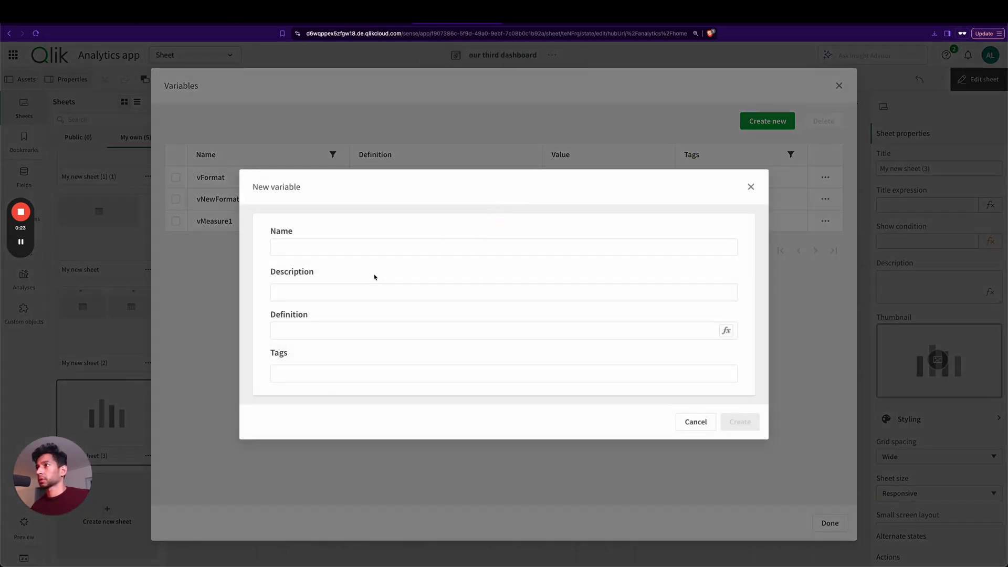
left_click(337, 250)
type("vMeasure")
type("2")
key("Return")
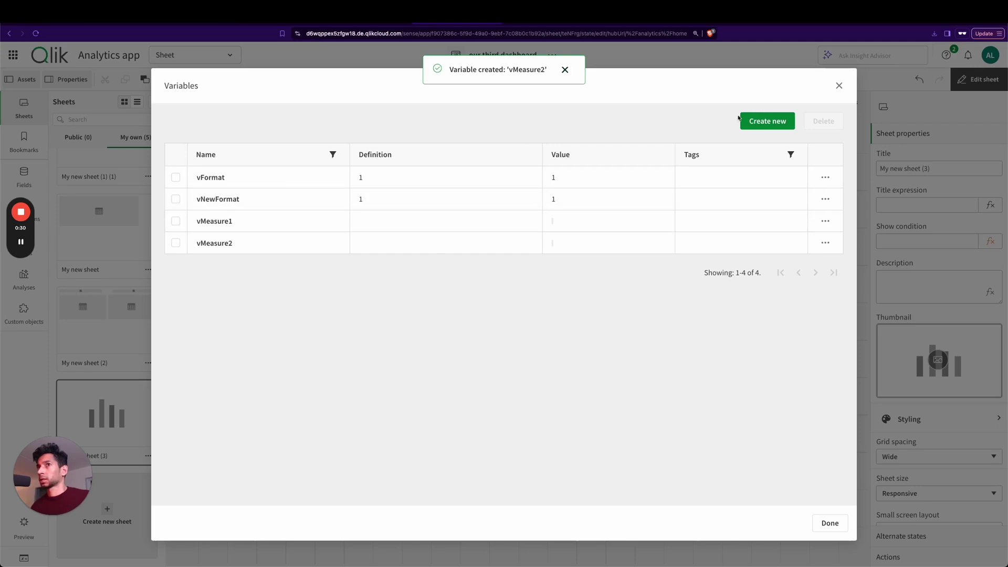
Create a third variable named vOperator and close the Variables list
left_click(741, 118)
left_click(325, 254)
type("vOpe")
type("rator")
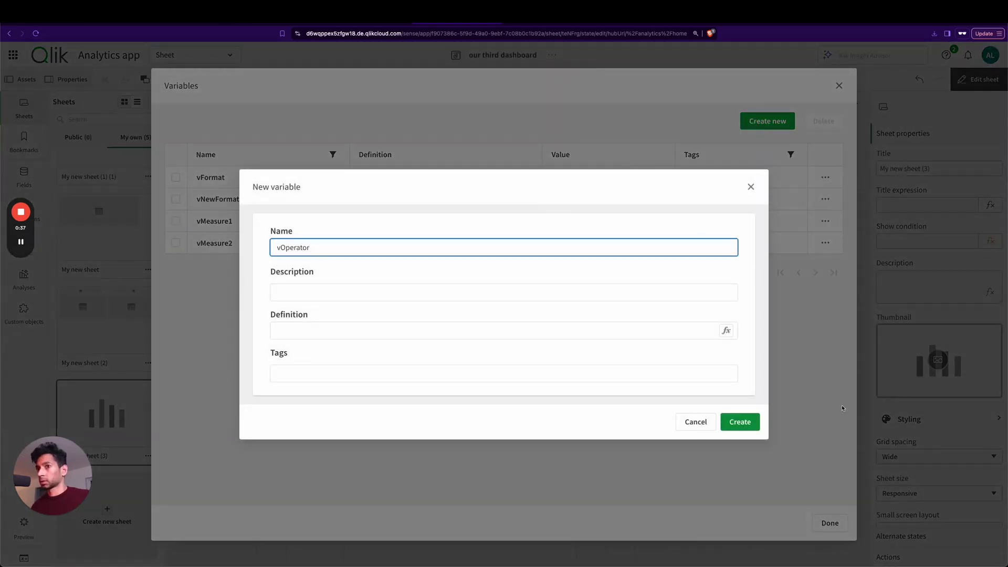
left_click(744, 425)
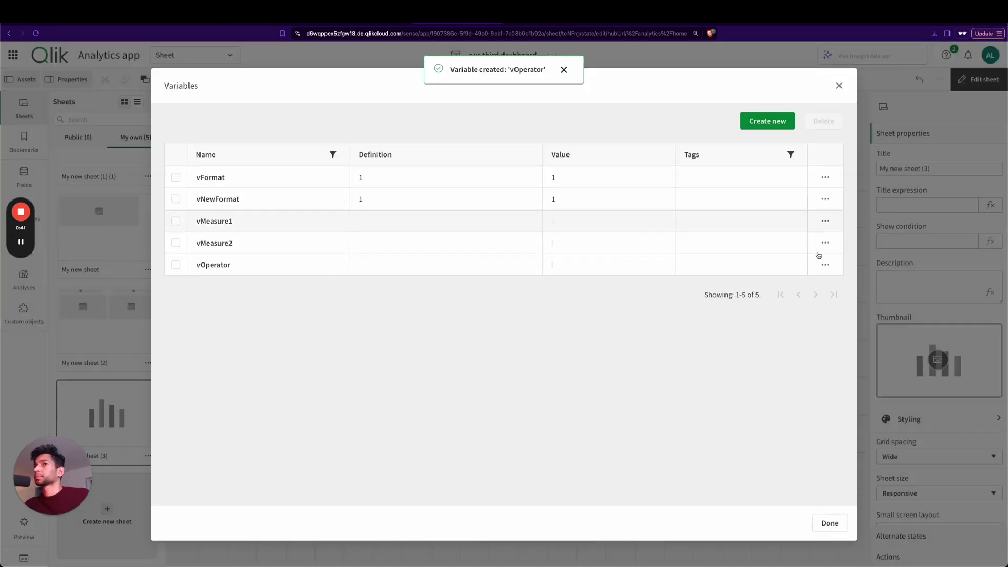
left_click(830, 524)
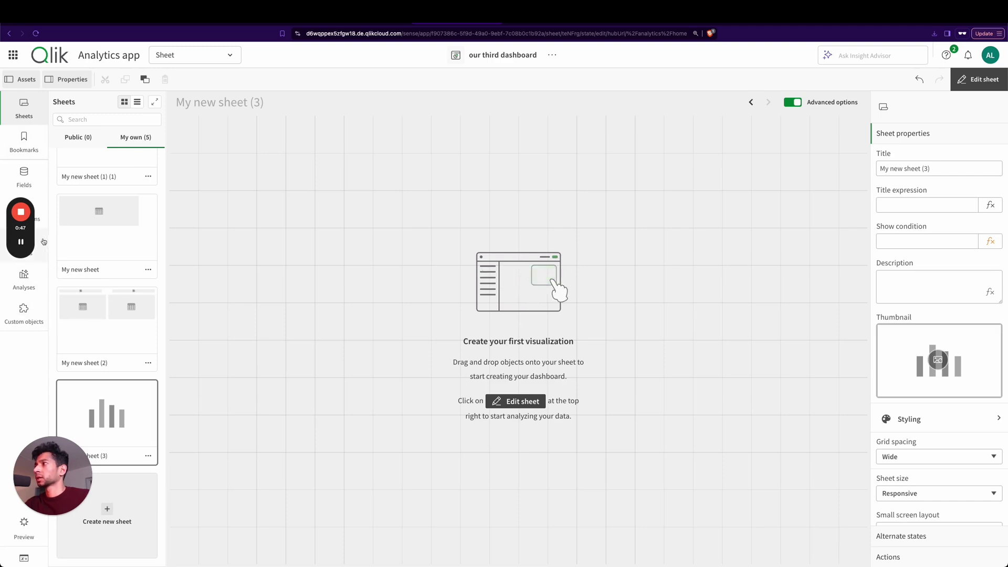
Place a Variable input from Custom objects at the sheet's top-left
left_click(24, 314)
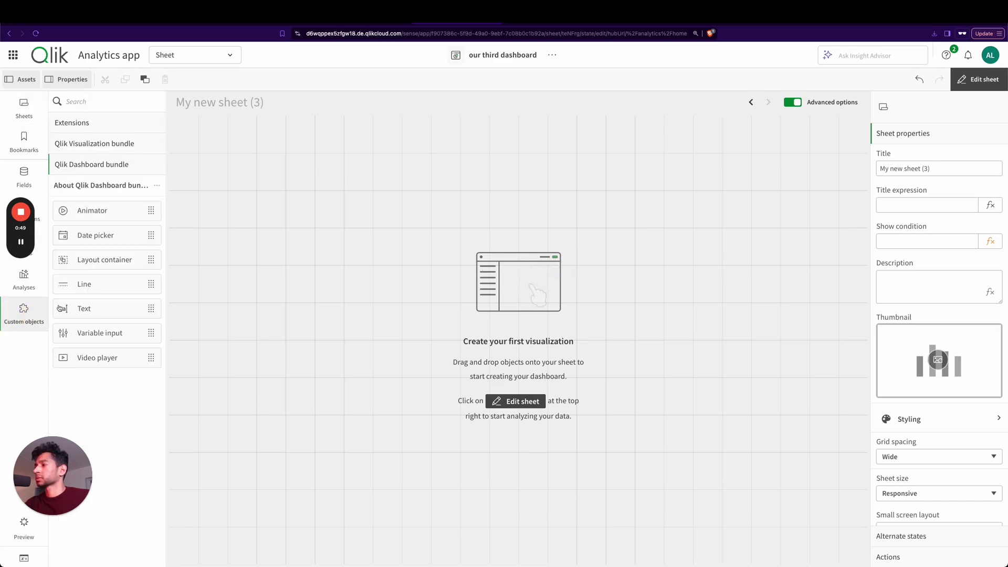
left_click_drag(97, 336, 460, 181)
right_click(337, 178)
left_click(285, 167)
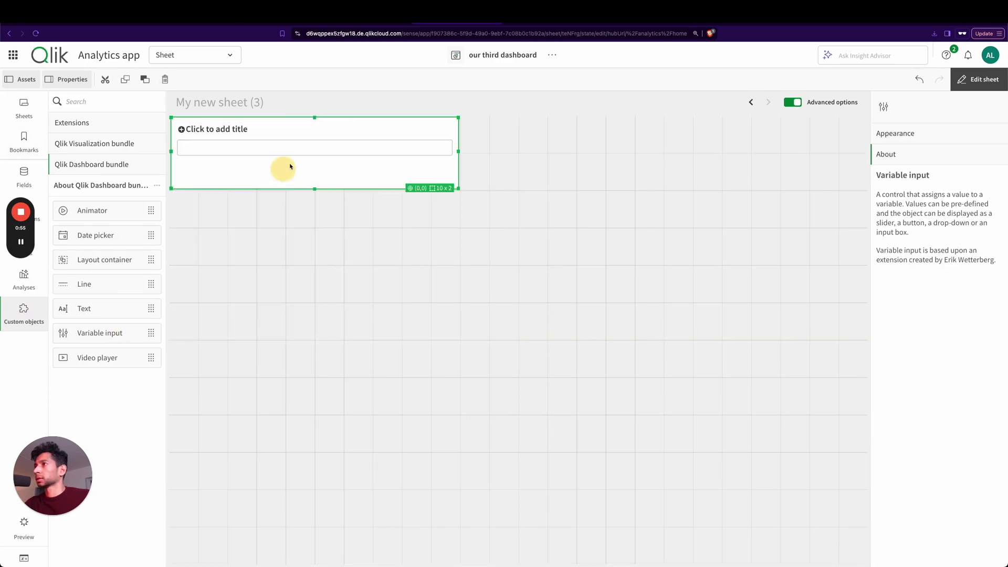
Bind the input to vMeasure1, show it as a drop down, and add a first alternative
left_click(892, 135)
left_click(900, 194)
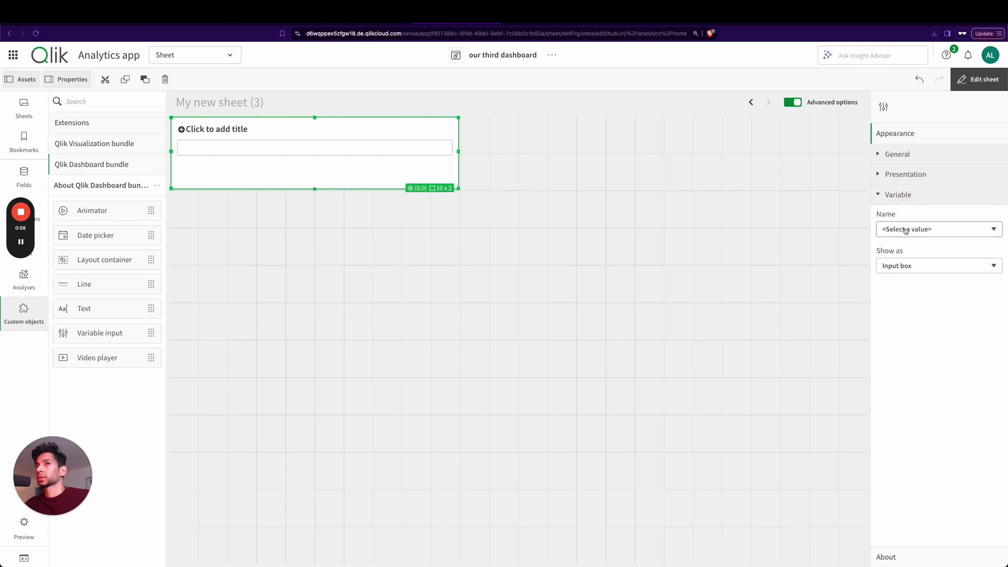
left_click(909, 265)
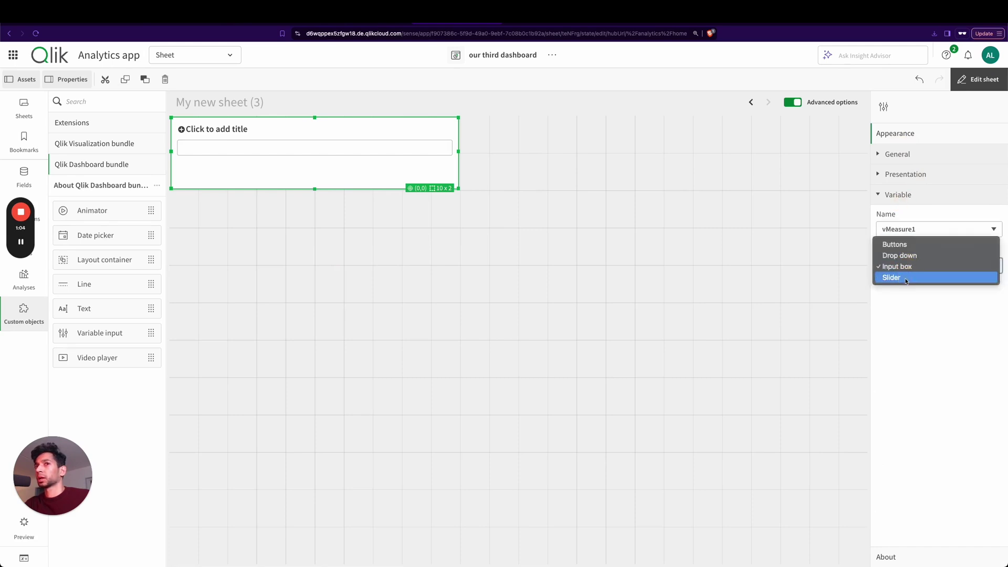
left_click(905, 257)
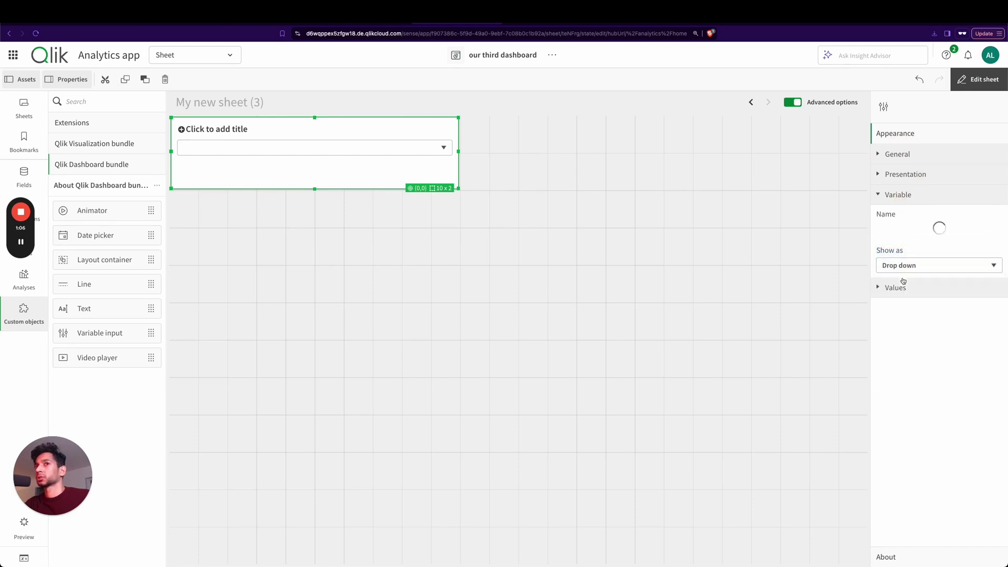
left_click(907, 287)
left_click(909, 349)
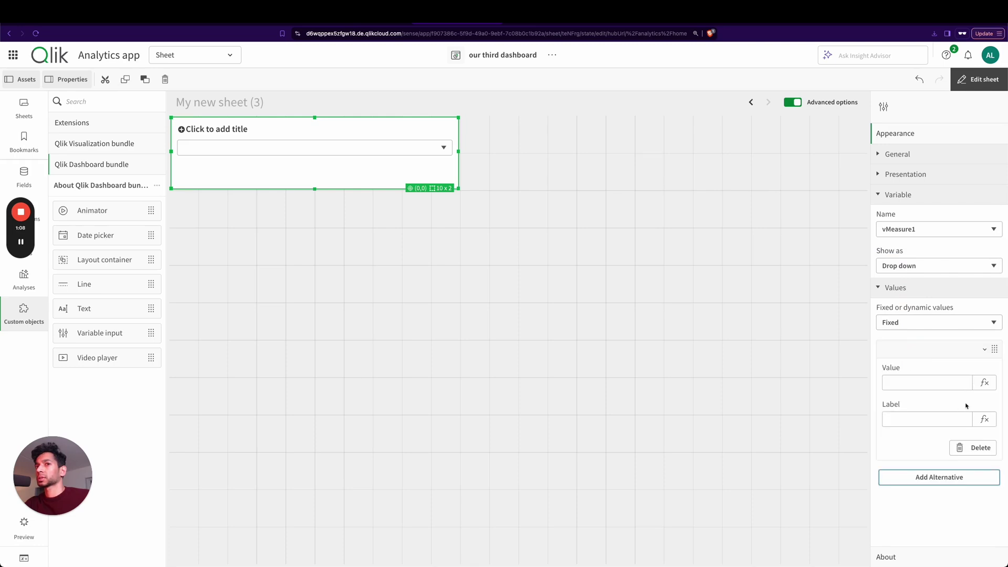
Fill the first alternative with the quoted Total Sales expression and label it 'Total sales'
left_click(983, 383)
type("tot")
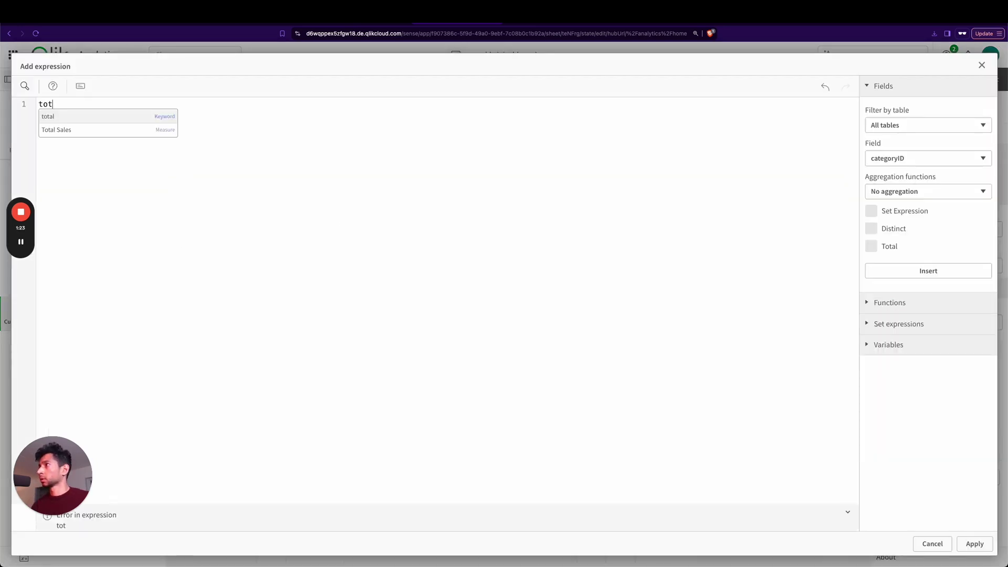
key("Return")
type("'")
key("Home")
type("'")
left_click(974, 543)
left_click(909, 418)
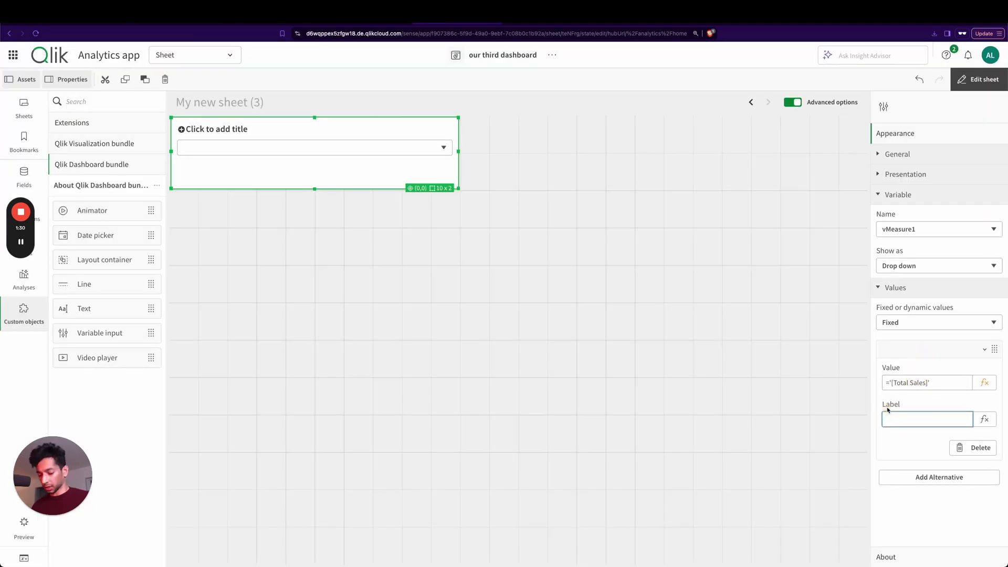
type("Total sales")
left_click(904, 354)
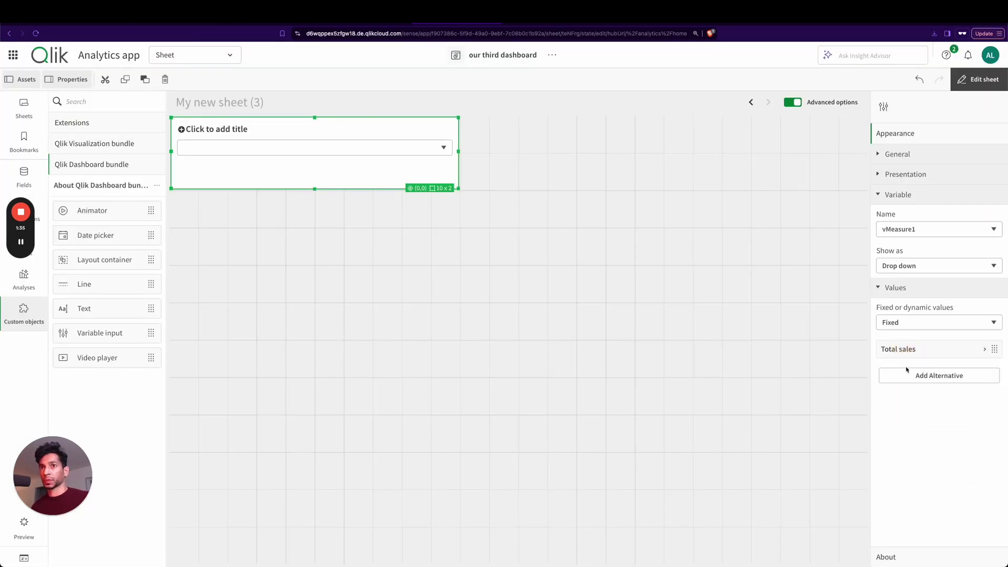
Add a second alternative with value ='LYTD' and label LYTD
left_click(908, 374)
left_click(918, 409)
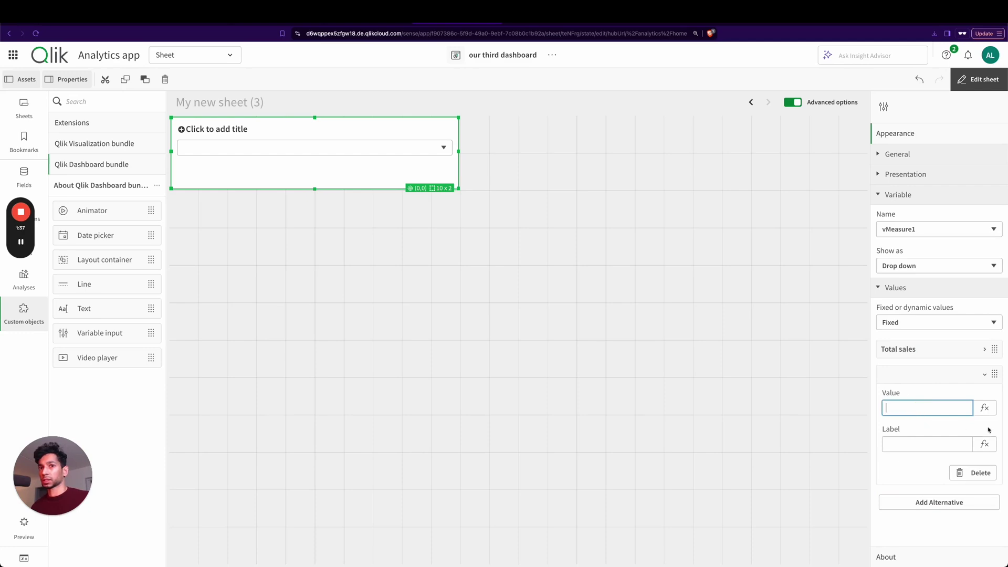
left_click(985, 408)
type("ly")
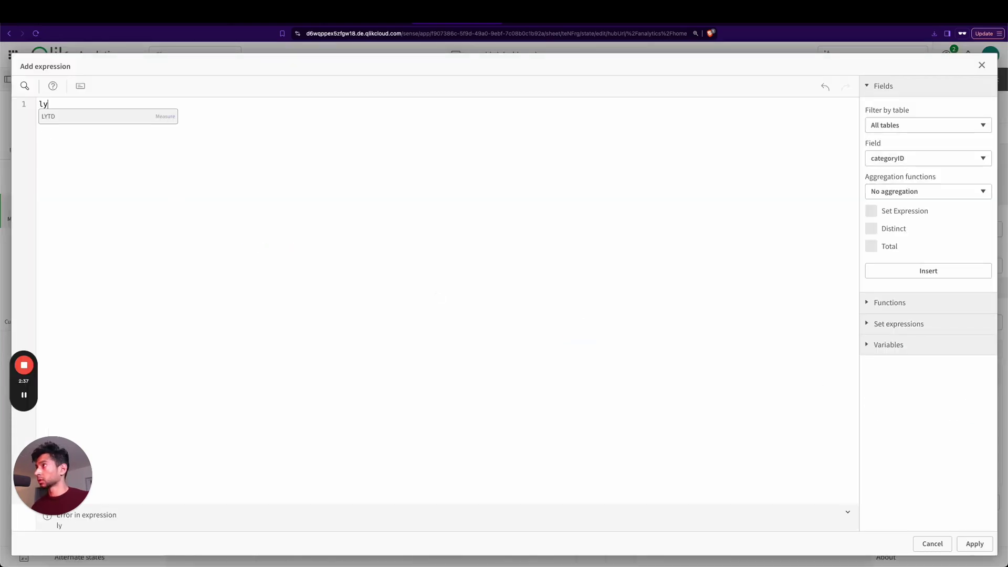
key("Return")
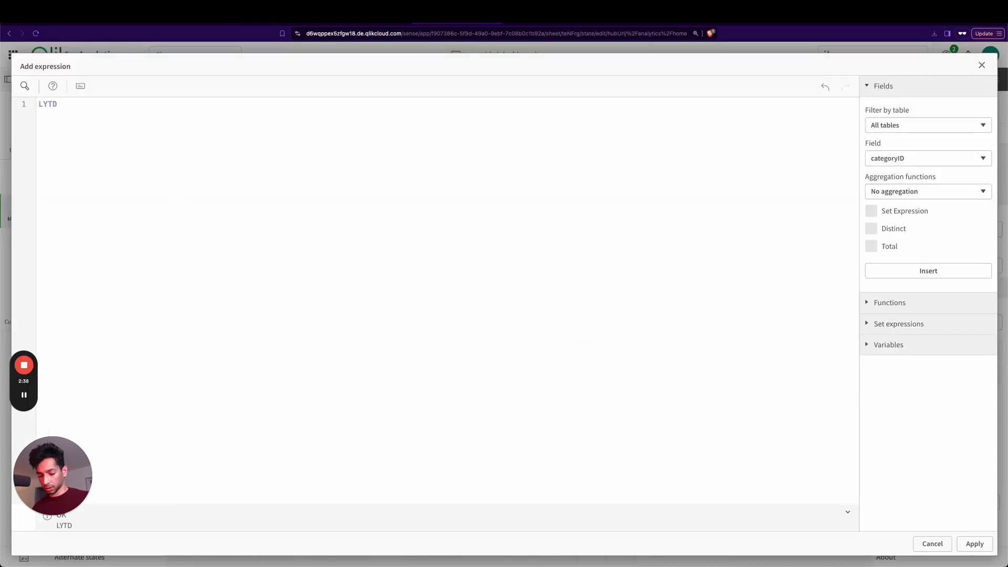
type("'")
key("Home")
type("'")
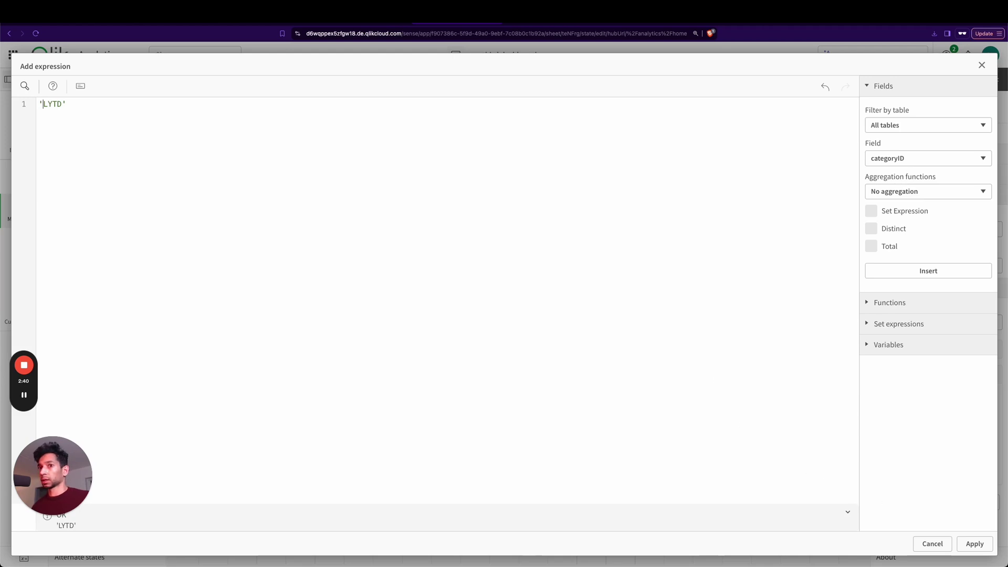
left_click(973, 543)
left_click(900, 444)
type("LYTD")
key("Return")
Add a third alternative with value '[YTD Sales]' and label YTD, then copy the dropdown
left_click(916, 378)
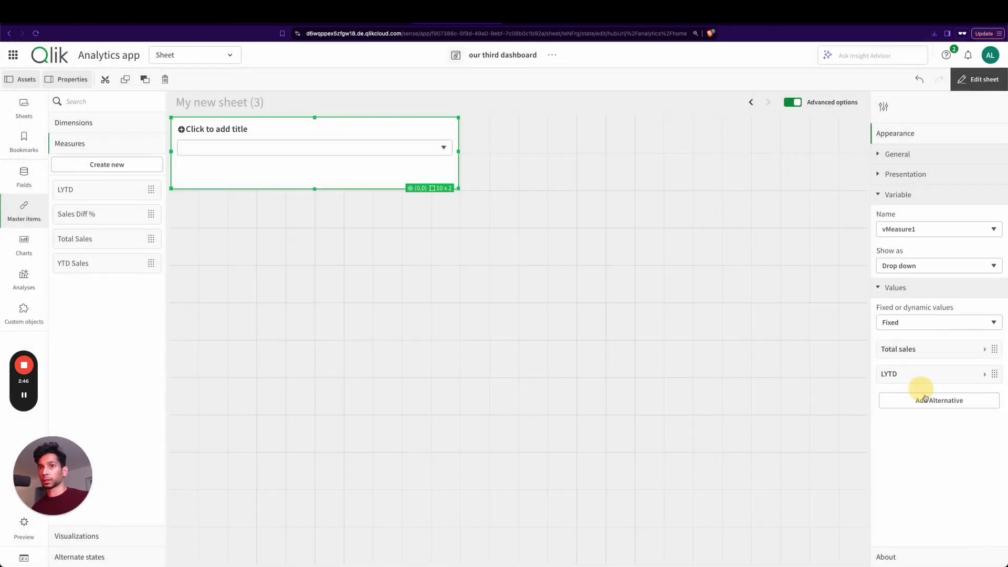
left_click(924, 397)
left_click(975, 439)
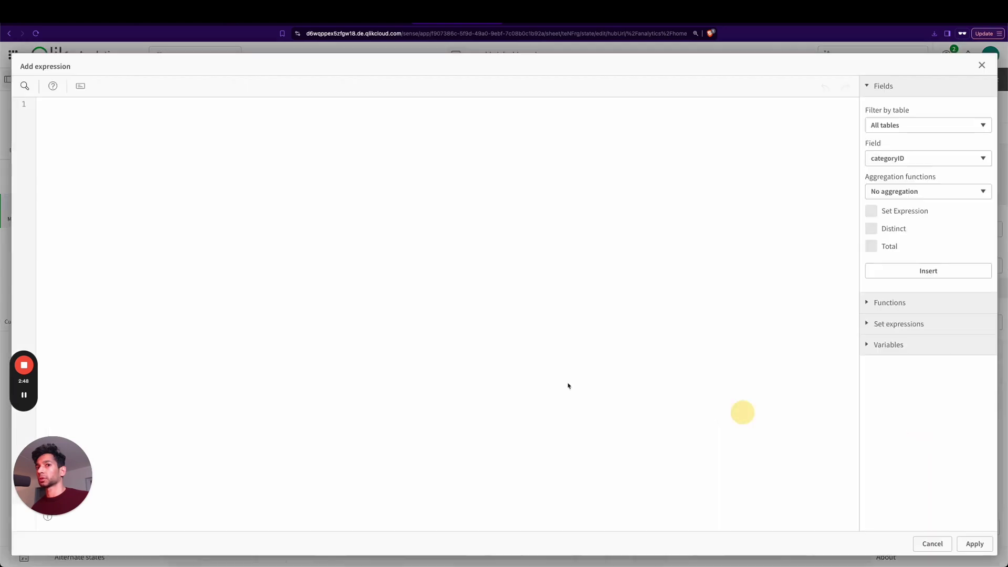
type("[YTD Sales]'")
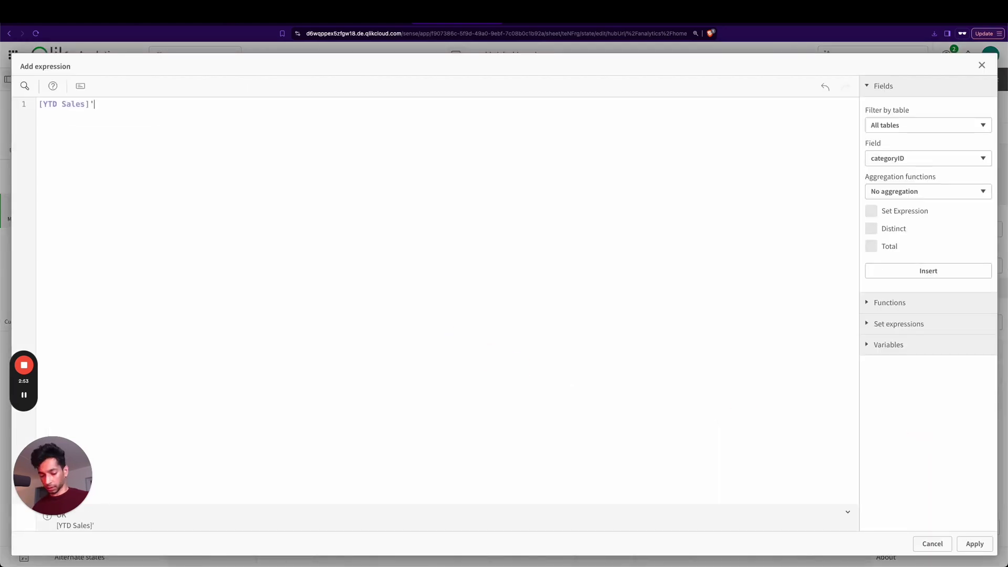
type("'")
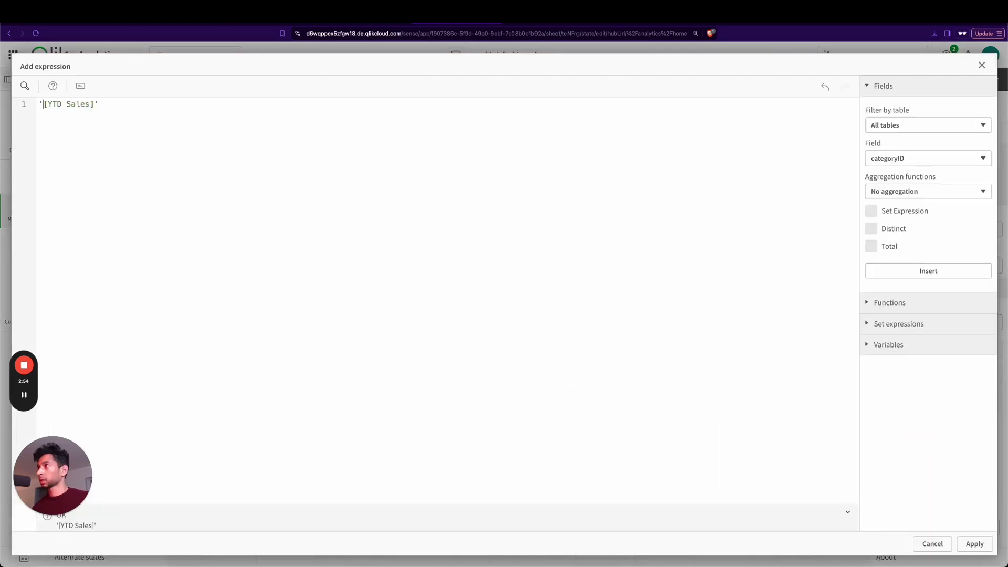
left_click(974, 543)
left_click(901, 462)
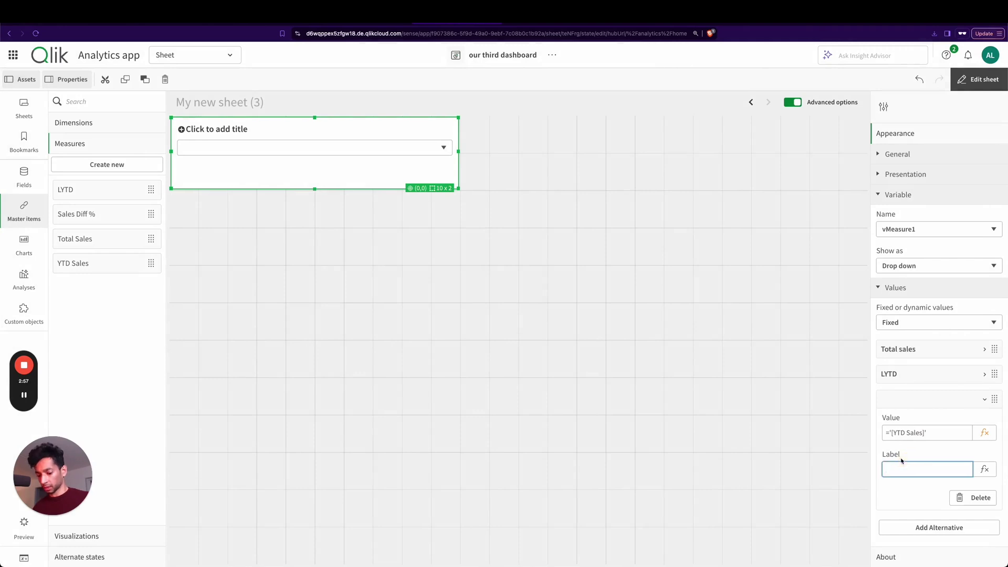
type("YTD")
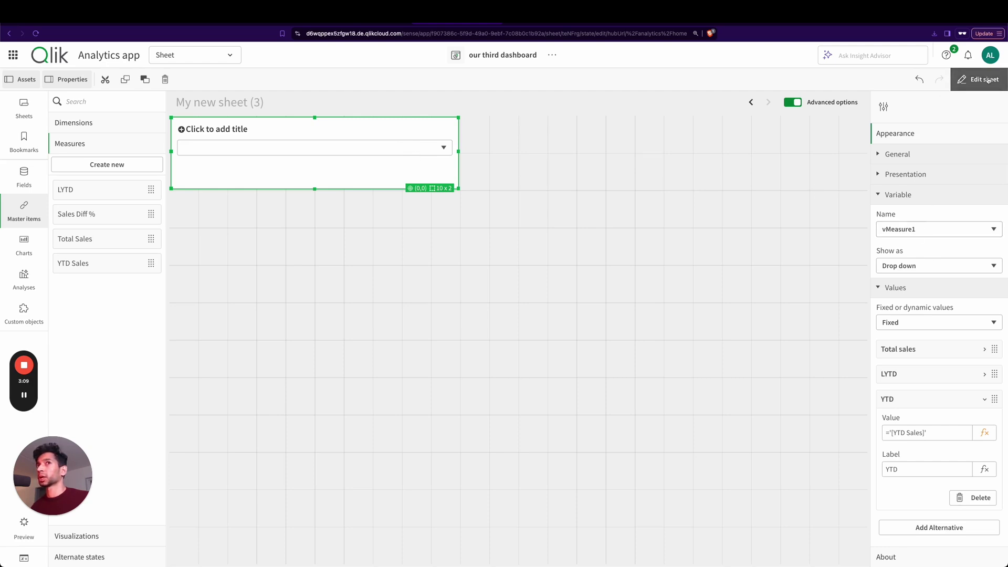
right_click(341, 176)
left_click(345, 177)
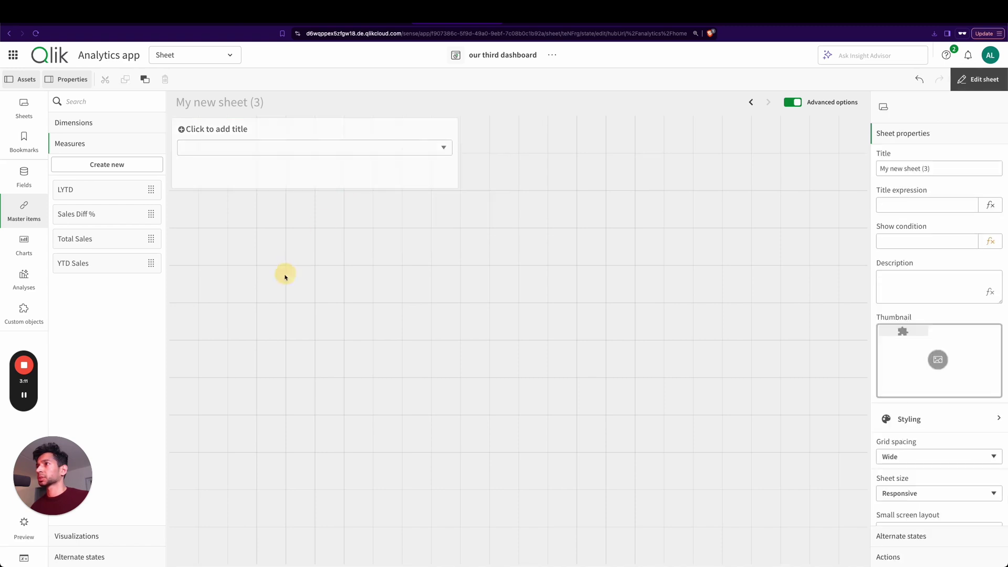
Paste the dropdown copy below the first, size it 10x3, and bind it to vMeasure2
right_click(285, 275)
left_click(308, 275)
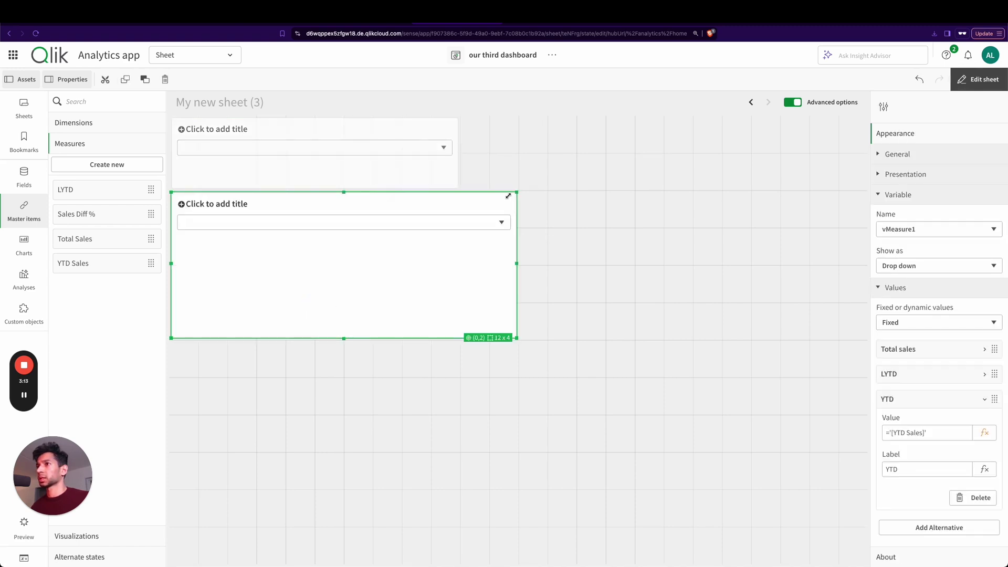
left_click_drag(516, 192, 446, 245)
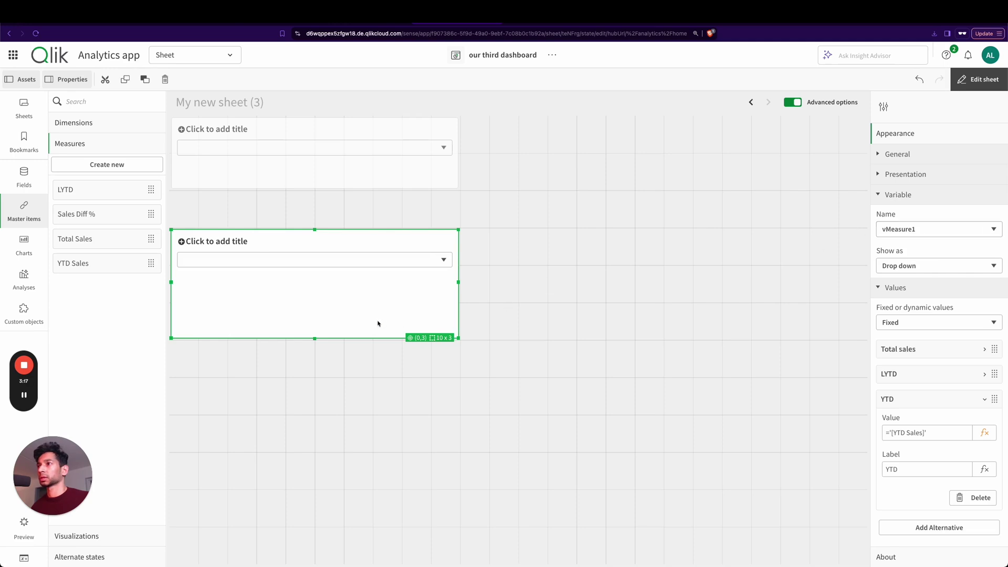
left_click(897, 229)
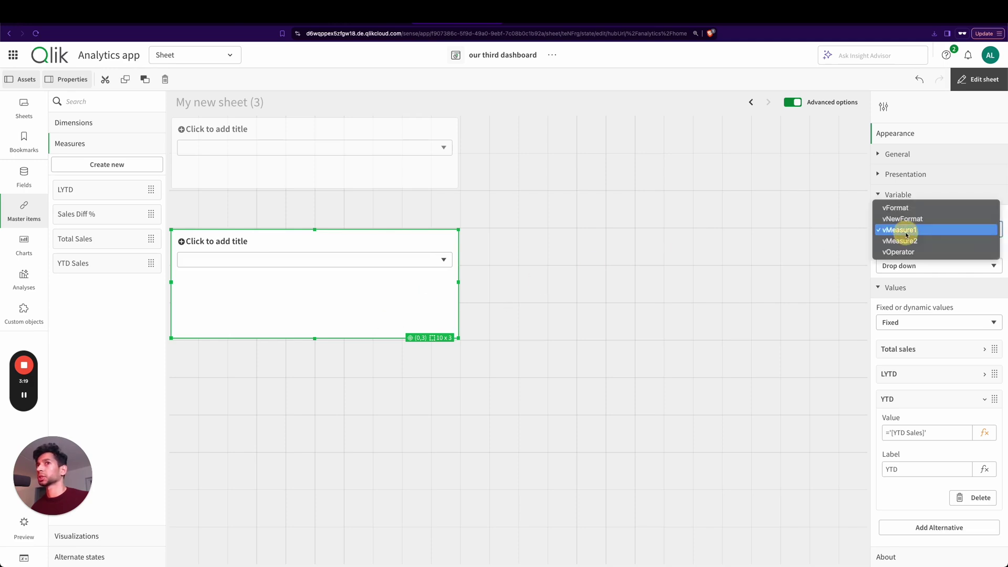
left_click(904, 243)
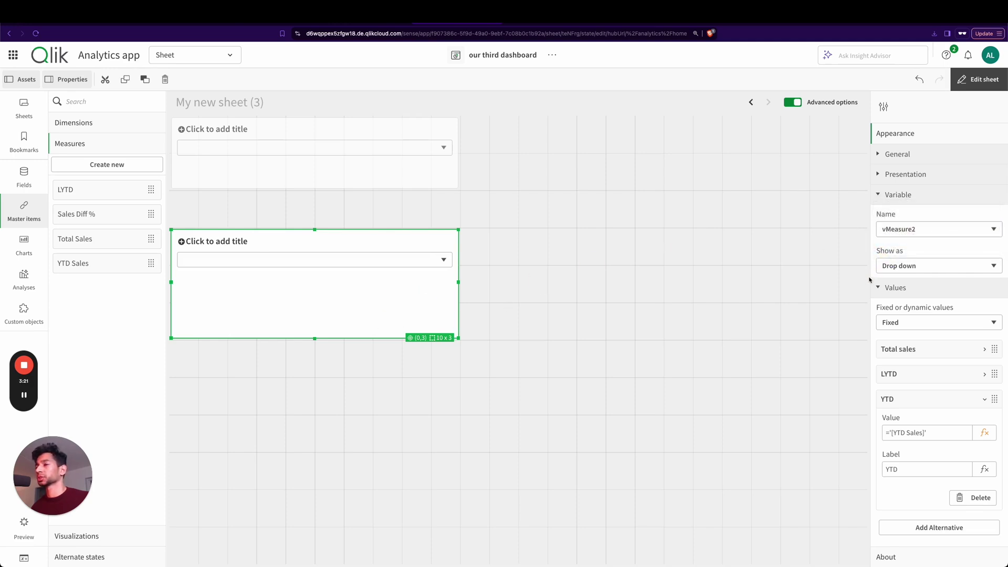
right_click(324, 302)
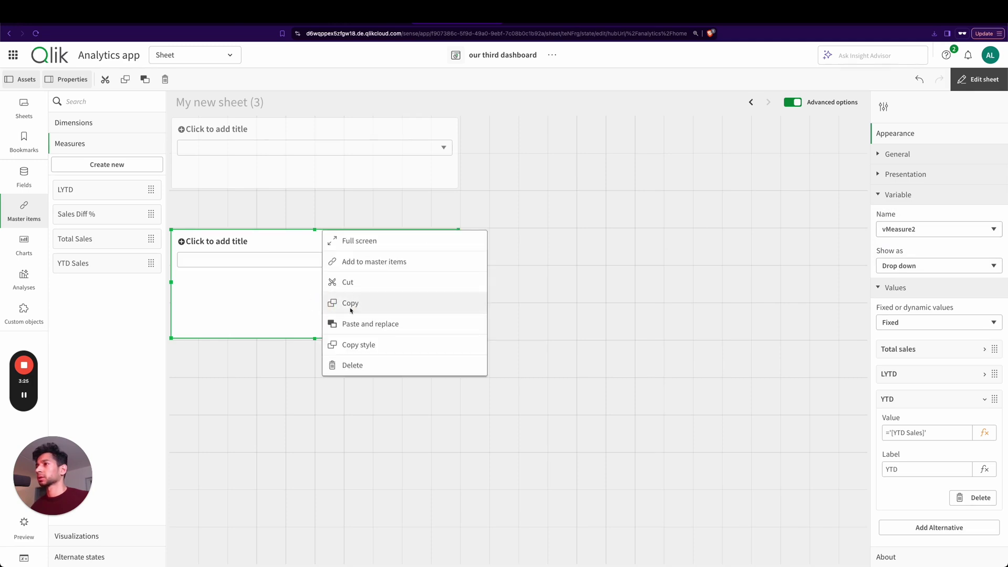
Add a new variable input bound to vOperator, displayed as a dropdown
left_click(261, 295)
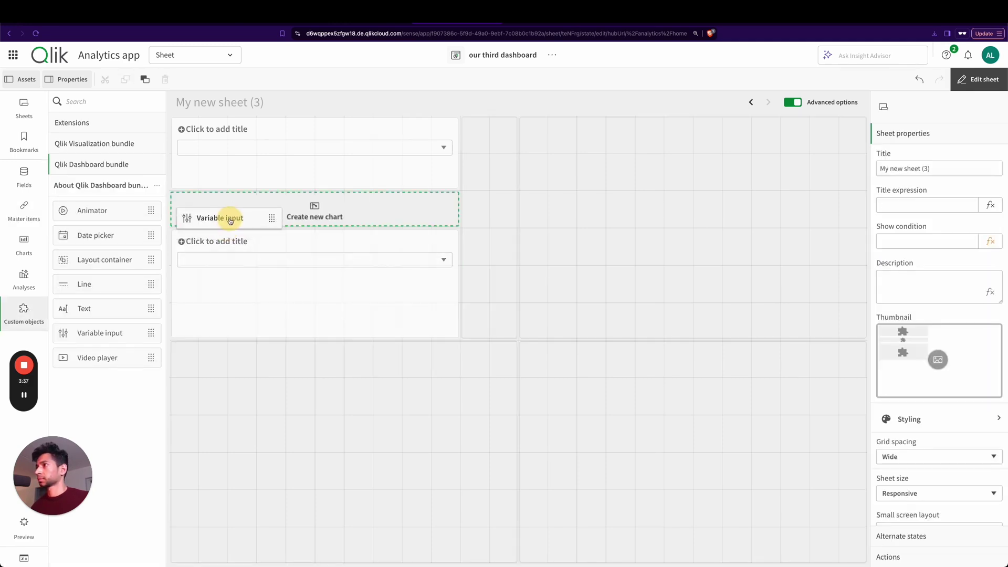
left_click_drag(227, 216, 321, 216)
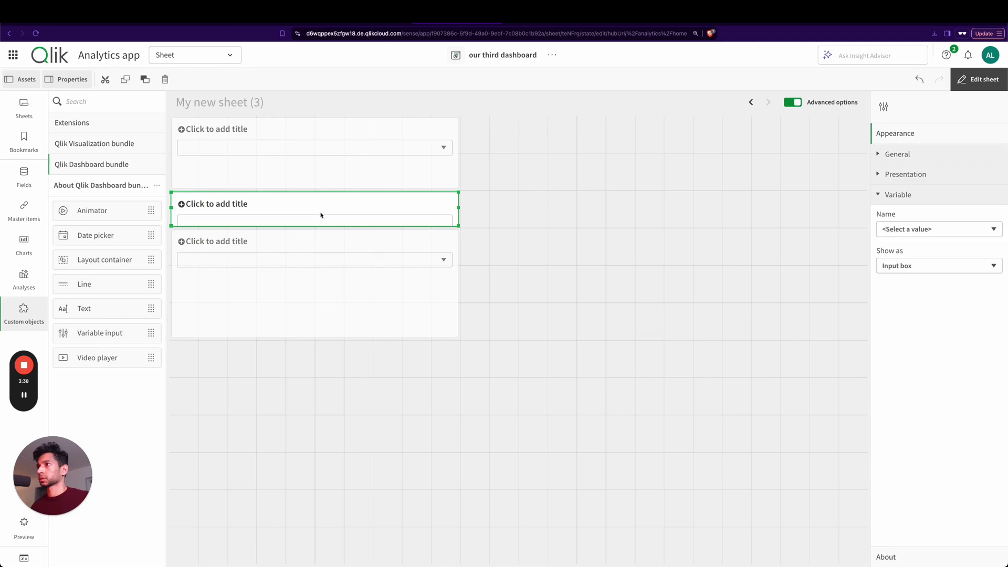
left_click(962, 231)
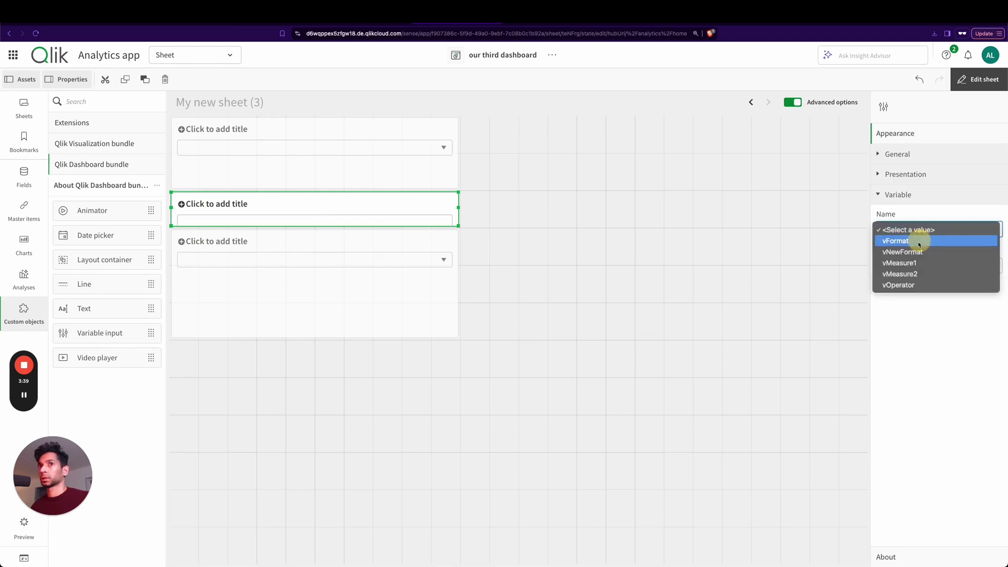
left_click(908, 285)
left_click(905, 266)
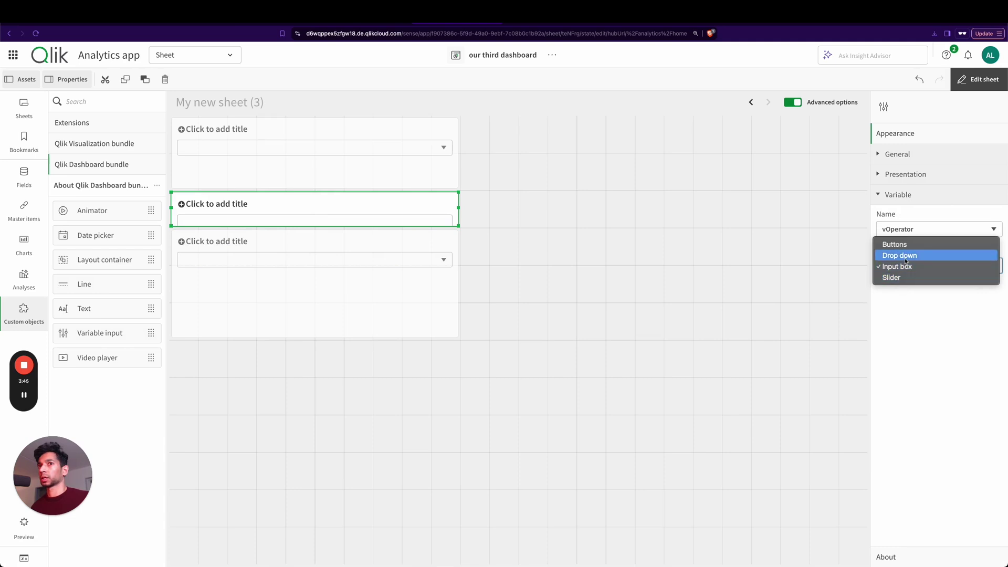
left_click(905, 256)
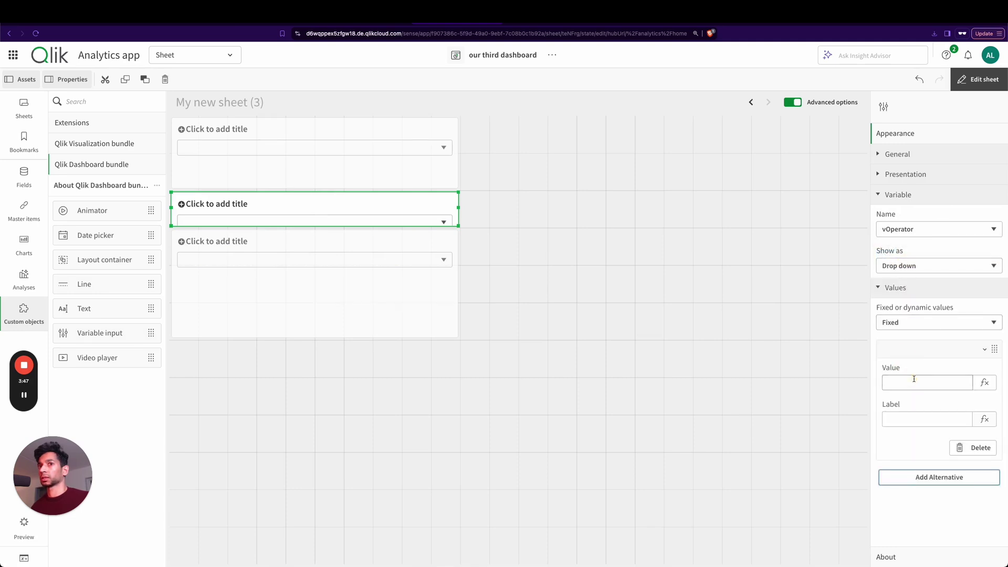
Give the operator dropdown the fixed choices +, - and /
left_click(914, 384)
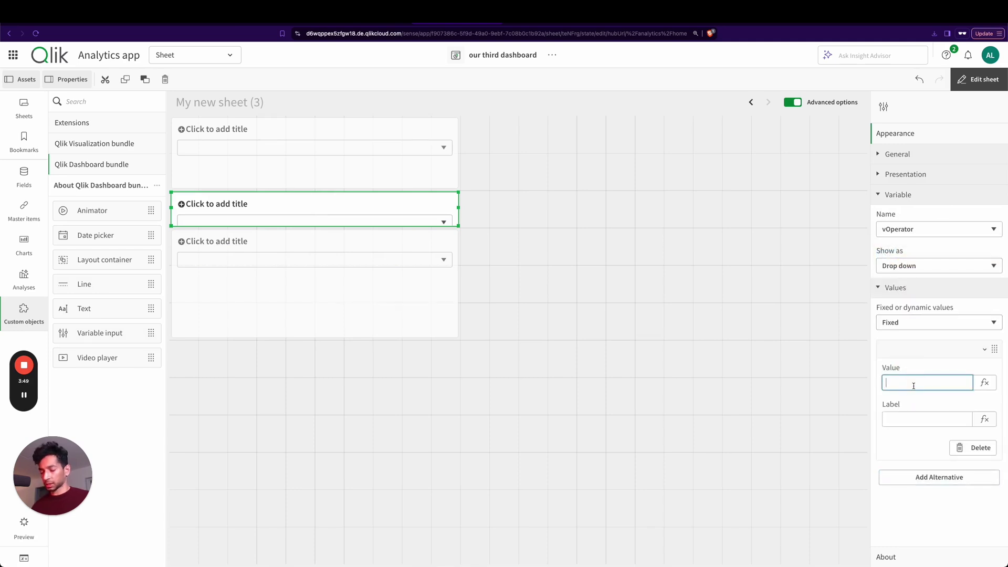
left_click(900, 419)
left_click(897, 477)
left_click(900, 408)
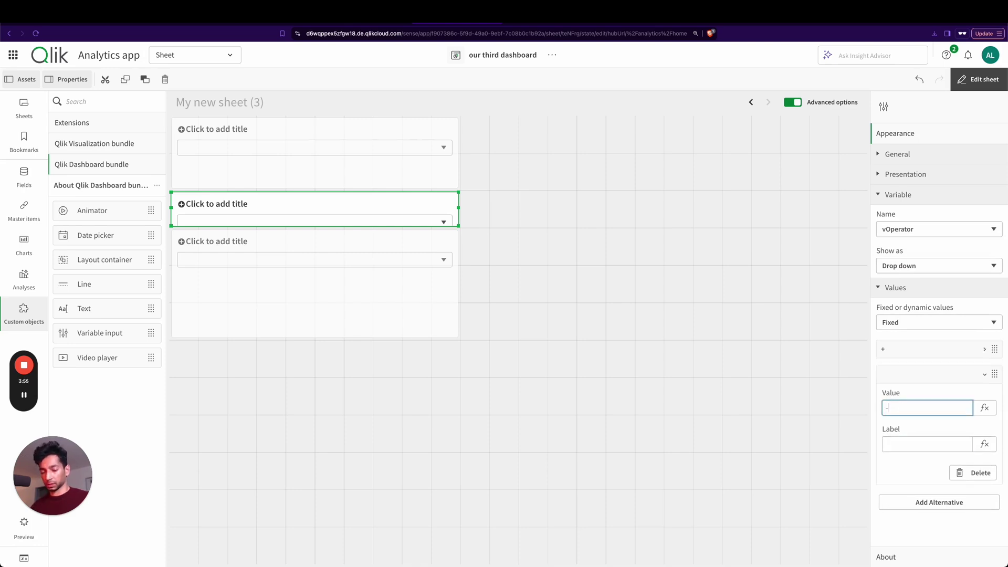
left_click(899, 444)
left_click(901, 501)
left_click(900, 434)
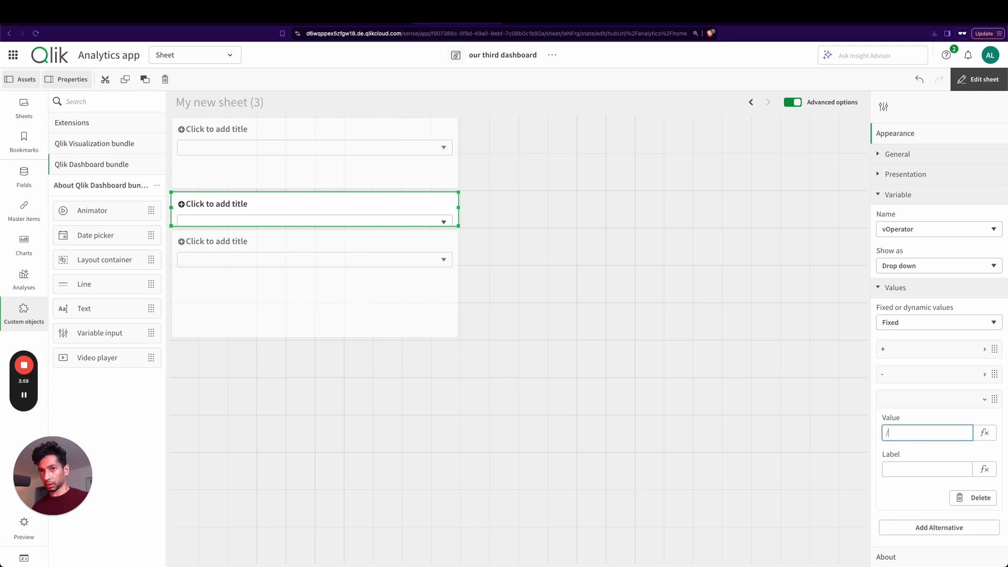
left_click(898, 466)
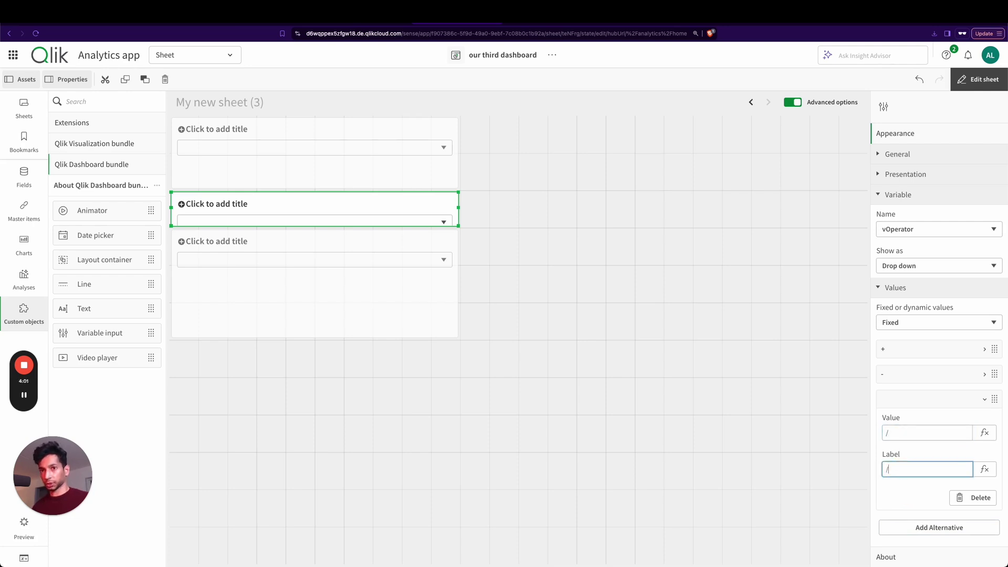
type("/")
key("Return")
left_click(903, 399)
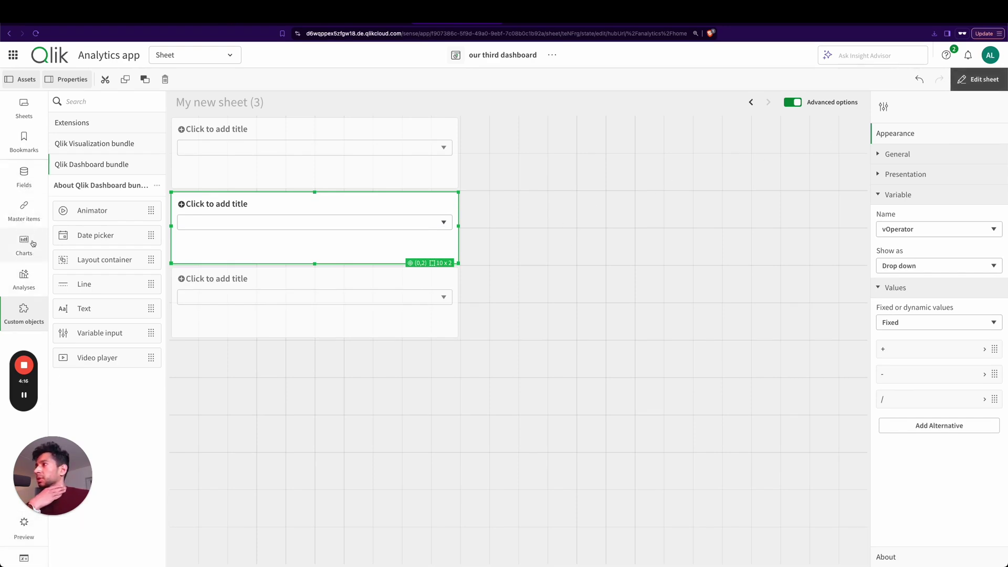
Place a KPI chart on the sheet's right side and begin adding its measure
left_click(30, 170)
left_click(23, 242)
left_click_drag(100, 346, 582, 235)
left_click(666, 241)
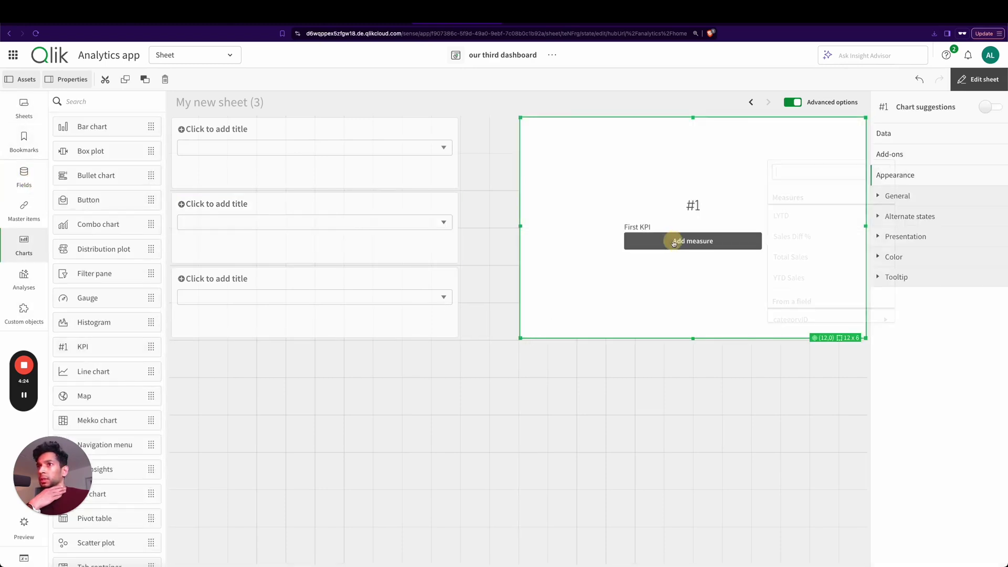
left_click(876, 168)
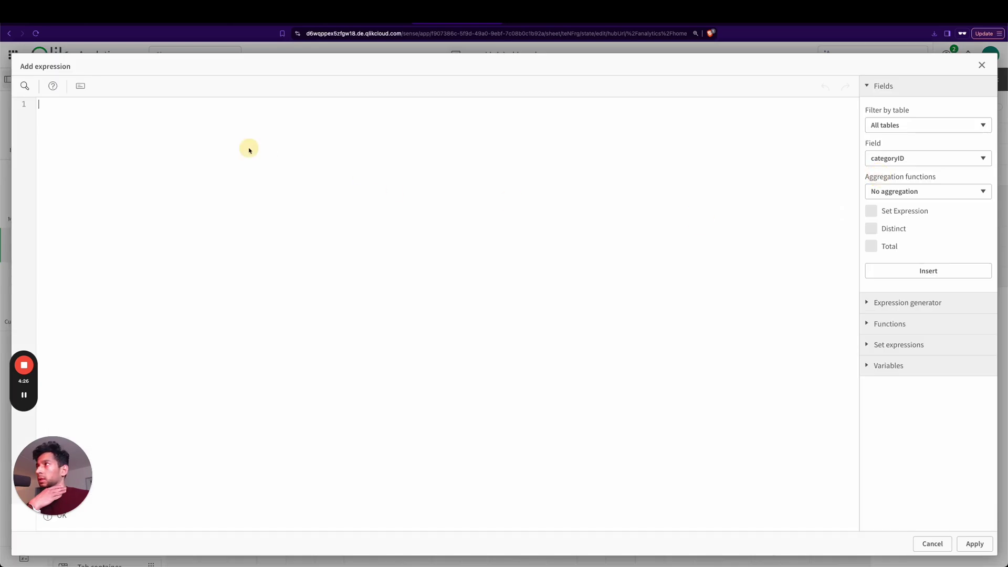
Enter the KPI measure expression $(vMeasure1)$(vOperator)$(vMeasure2)
type("$(v")
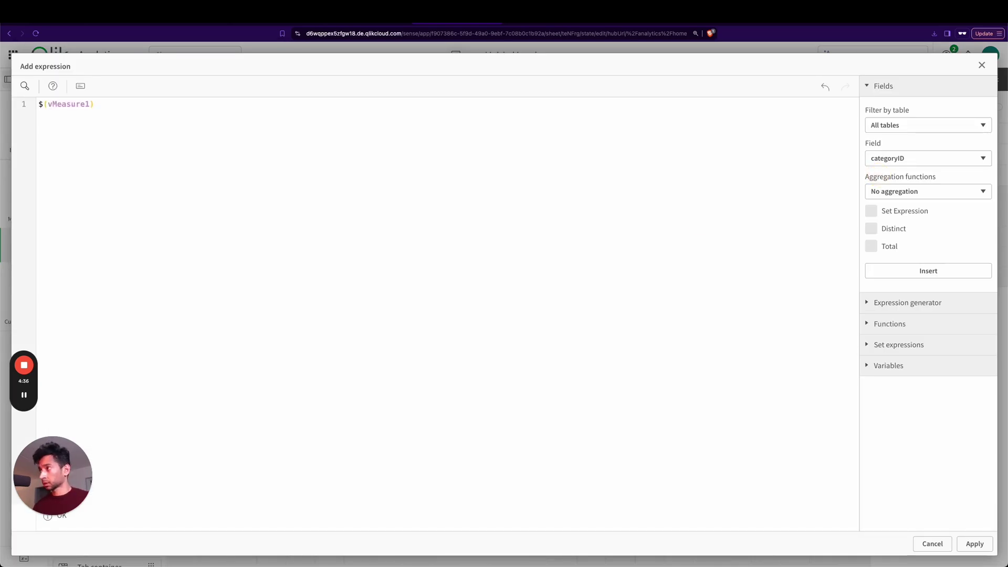
key("ctrl+v")
left_click(140, 105)
key("BackSpace")
type("2")
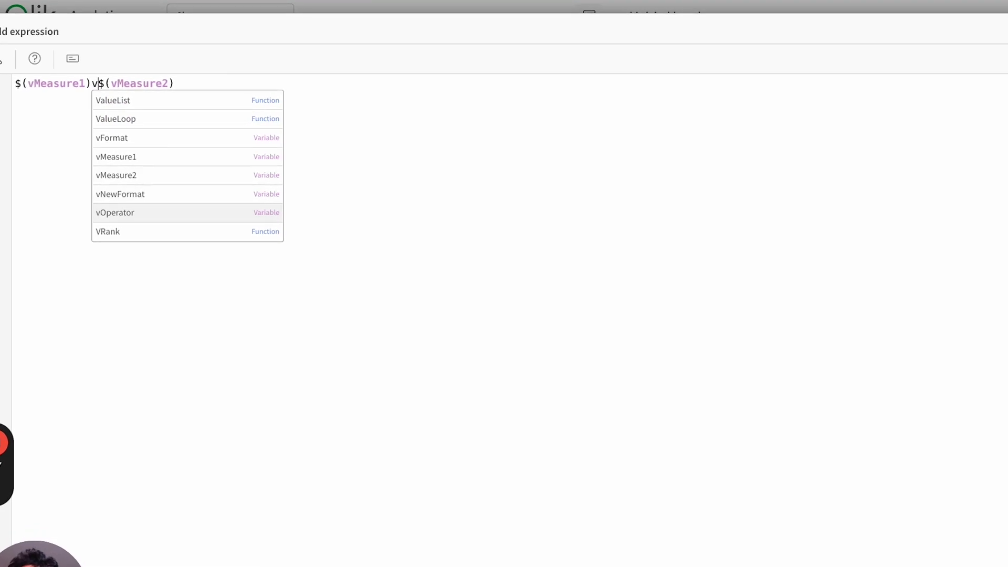
key("Return")
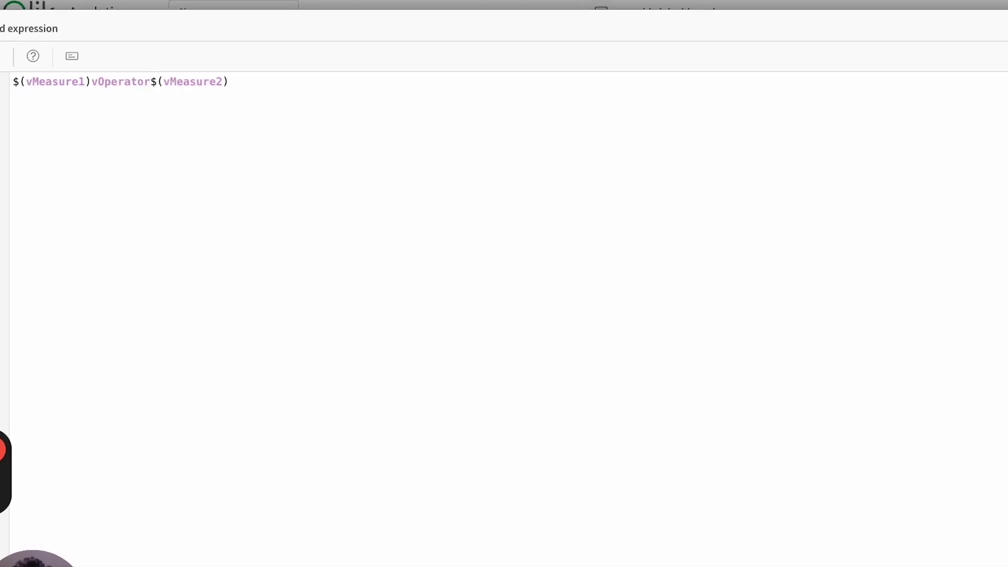
type(")")
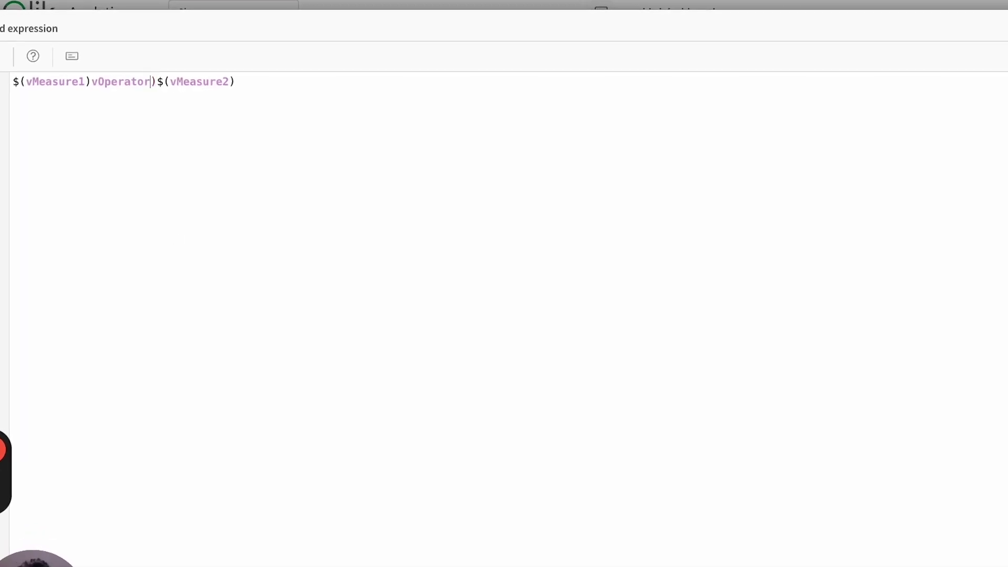
left_click(124, 82)
left_click(90, 81)
type("(")
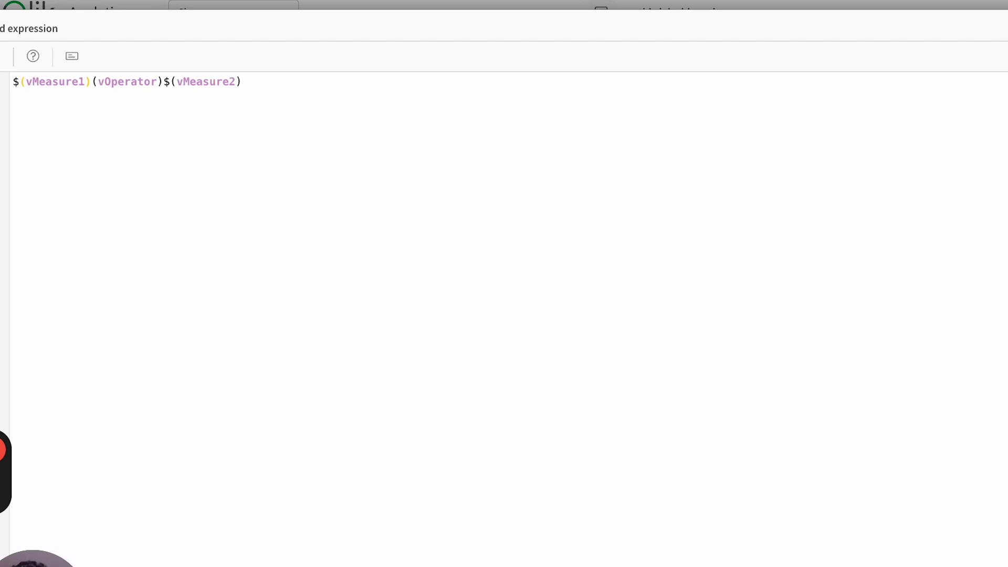
type("$")
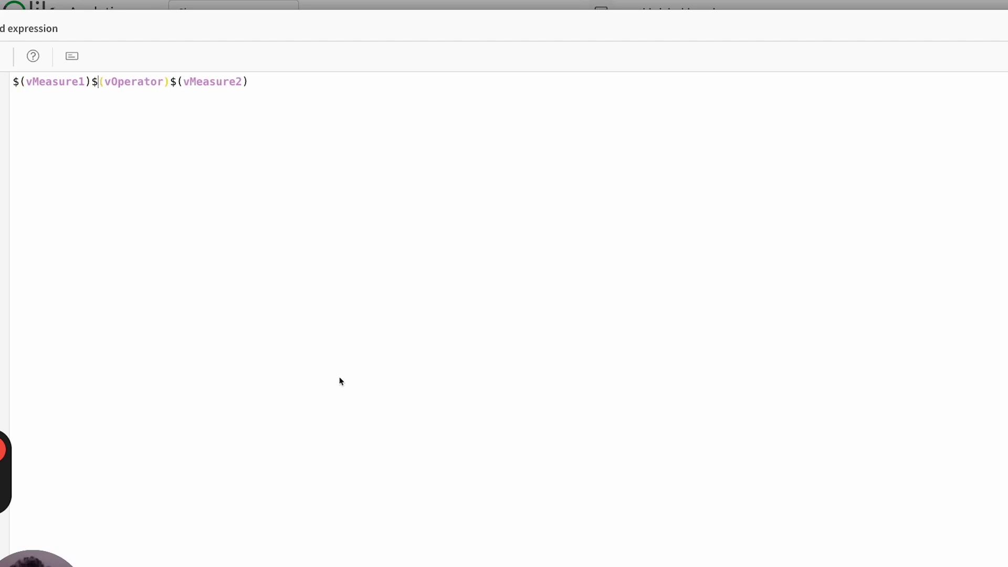
Apply the expression, leave edit mode, and test Total sales + Total sales
left_click(964, 509)
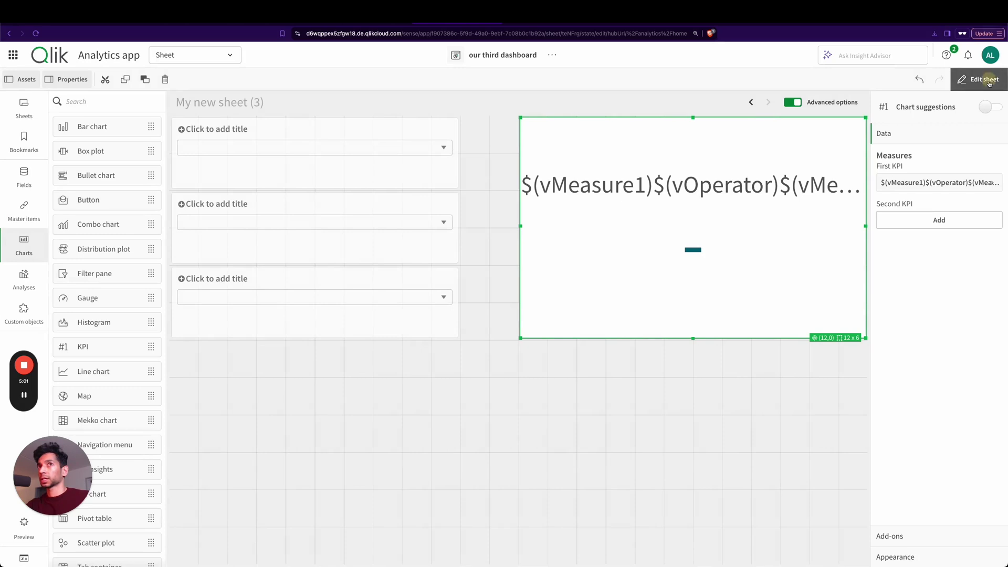
left_click(984, 79)
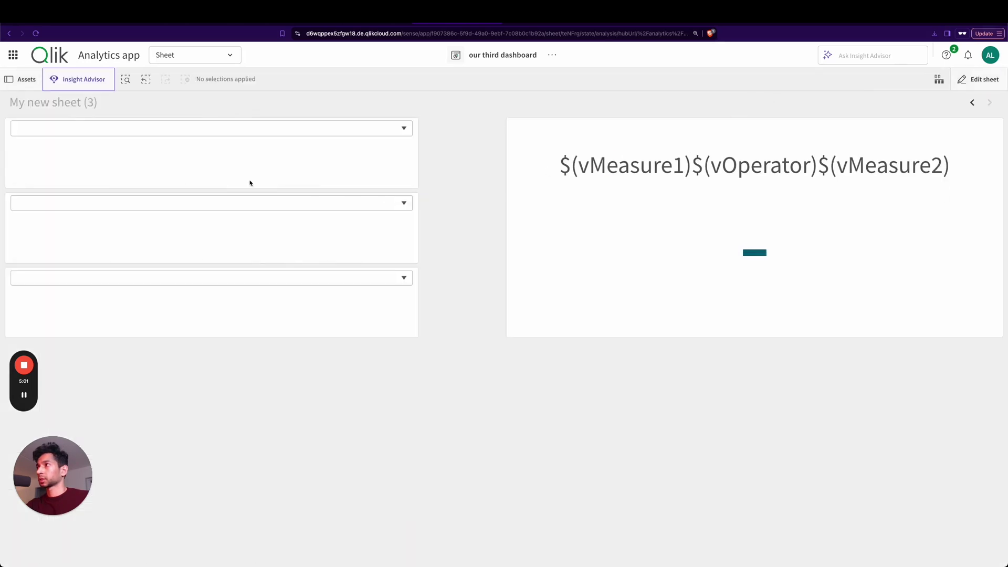
left_click(218, 129)
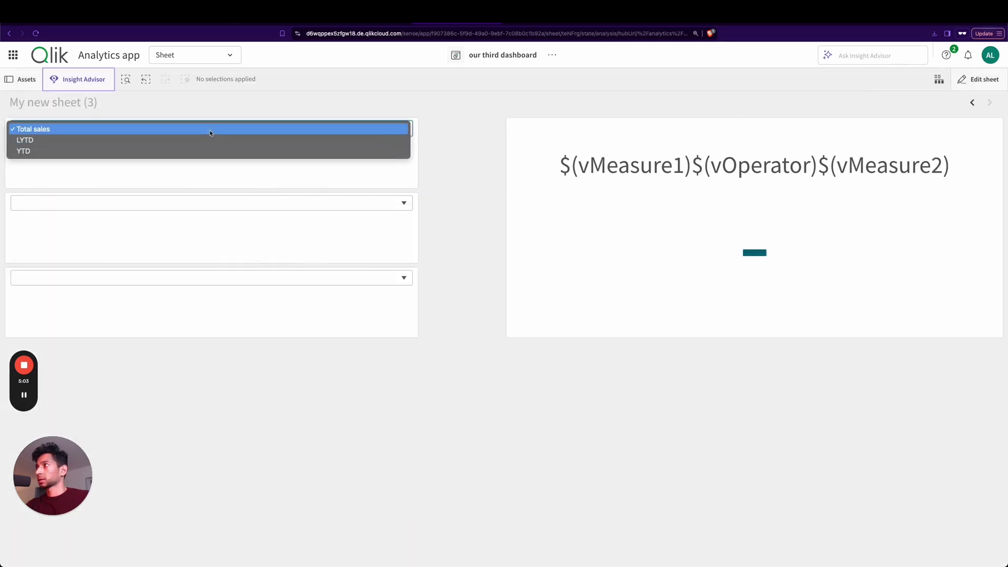
left_click(209, 130)
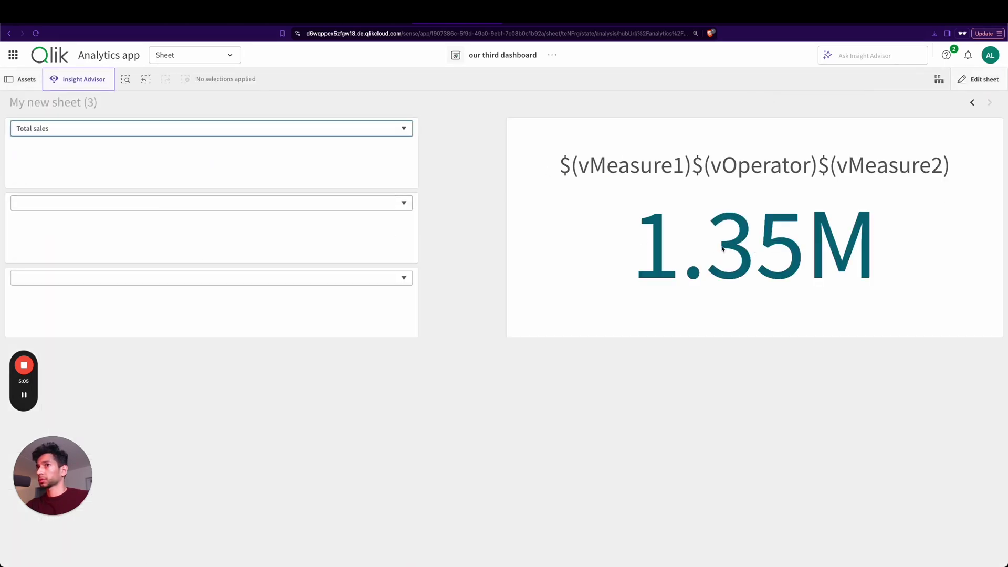
left_click(66, 206)
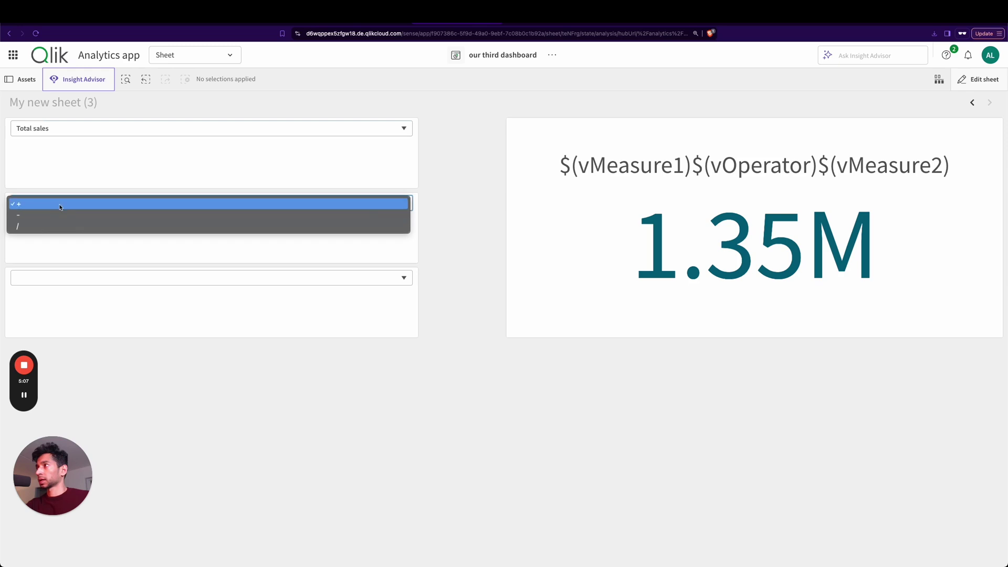
left_click(61, 207)
left_click(105, 278)
left_click(140, 317)
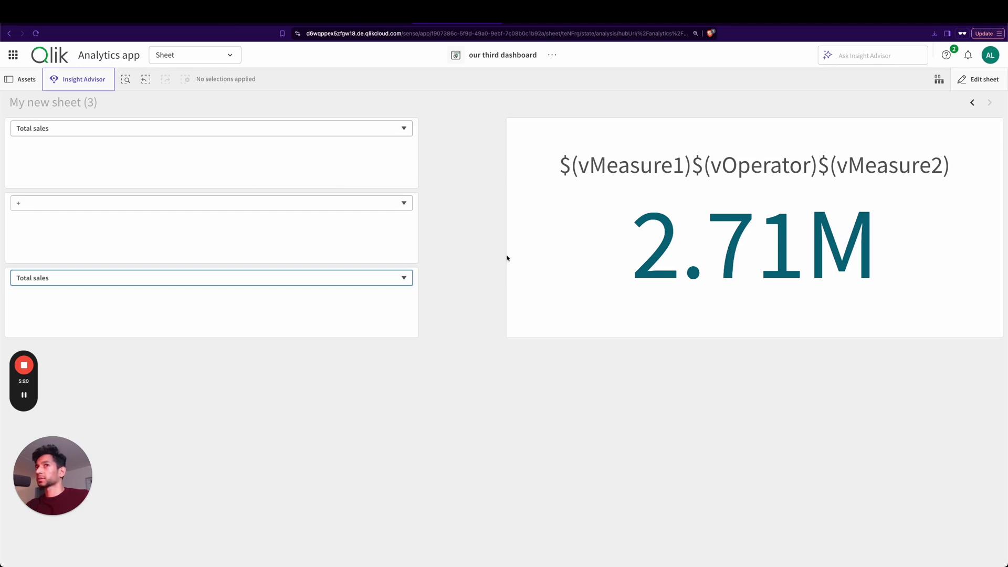
left_click(315, 278)
left_click(296, 310)
Try other combinations, ending on YTD / LYTD so the KPI shows 0.78
left_click(133, 208)
left_click(132, 215)
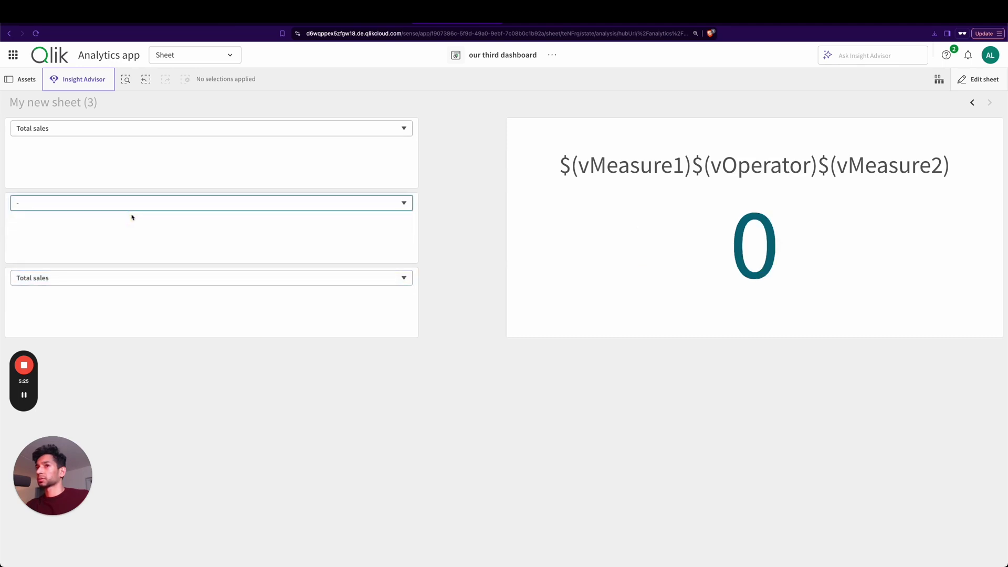
left_click(115, 280)
left_click(112, 289)
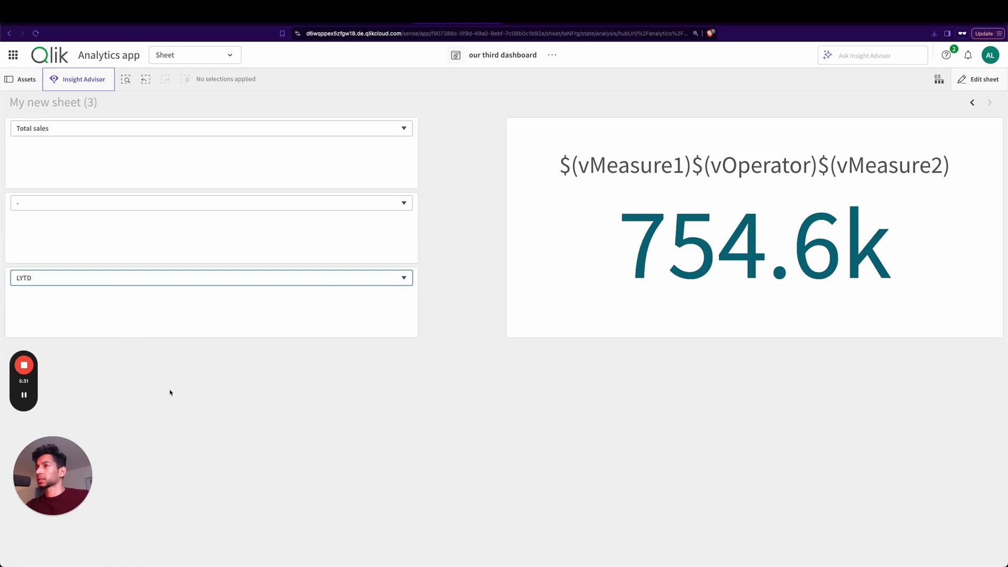
left_click(86, 128)
left_click(82, 151)
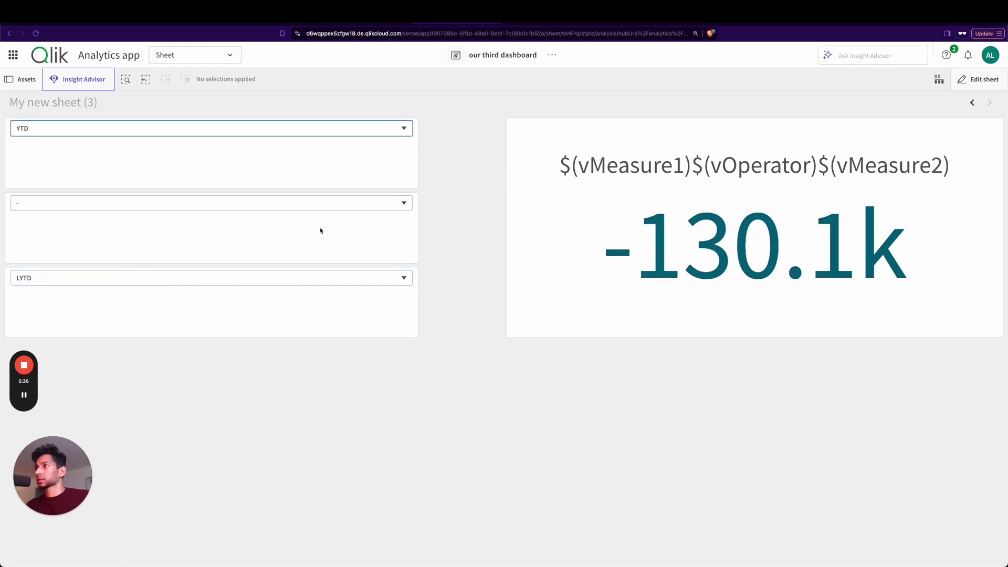
left_click(301, 204)
left_click(254, 198)
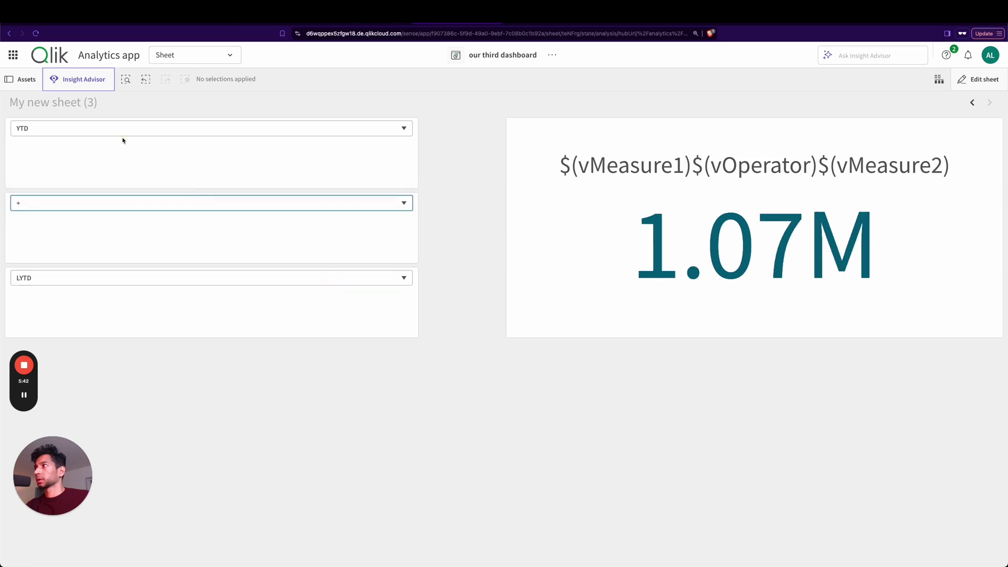
left_click(120, 132)
left_click(119, 128)
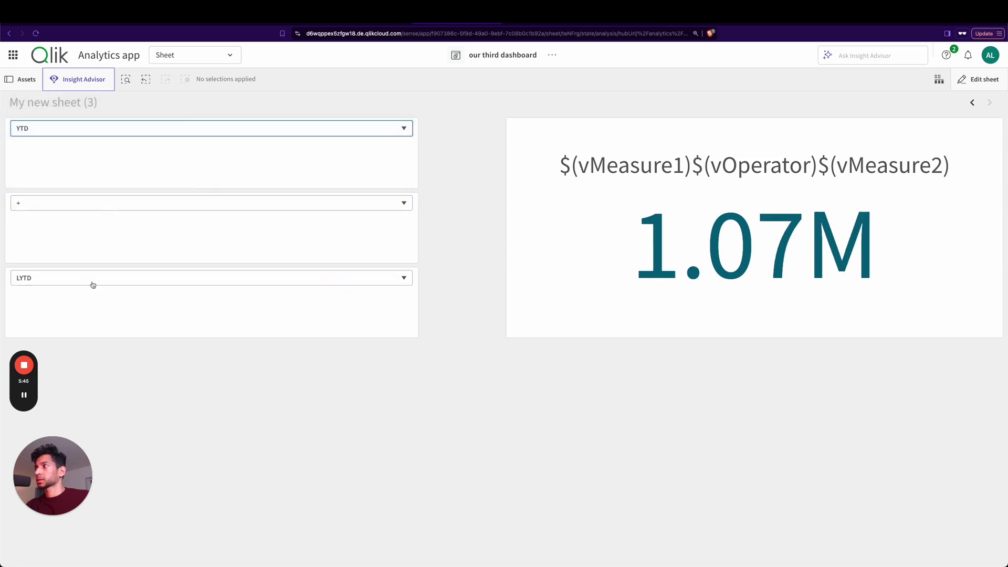
left_click(198, 204)
left_click(141, 226)
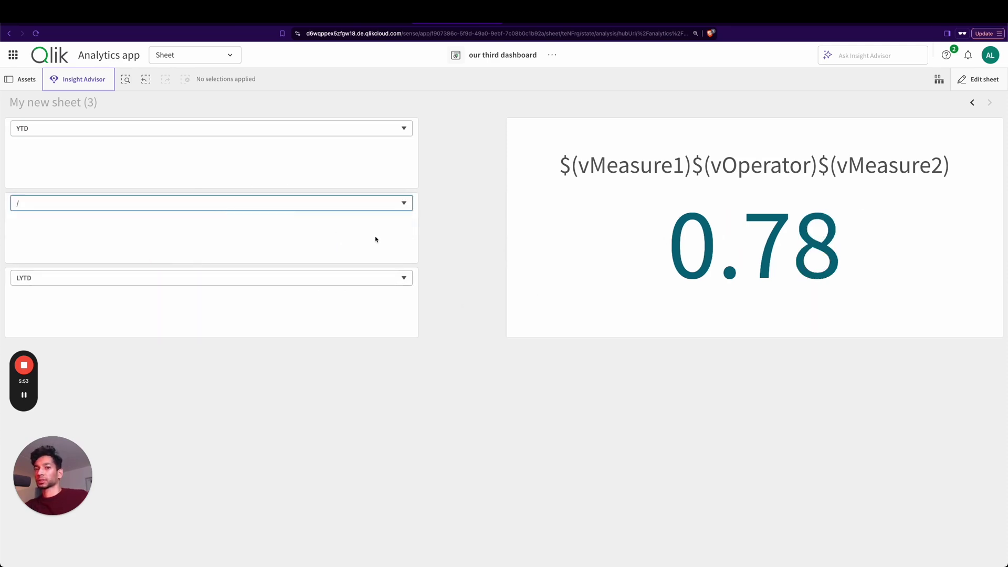
left_click(248, 124)
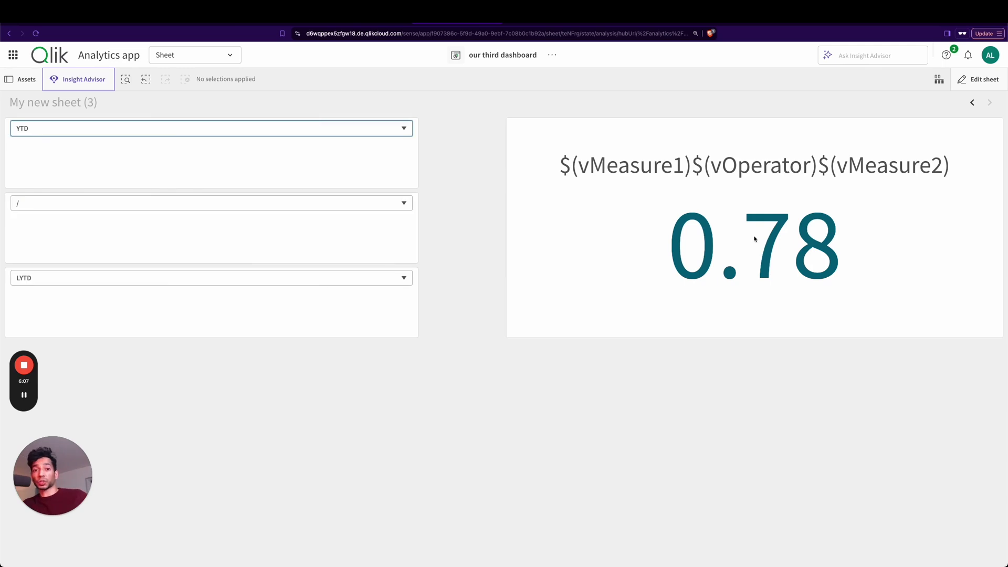